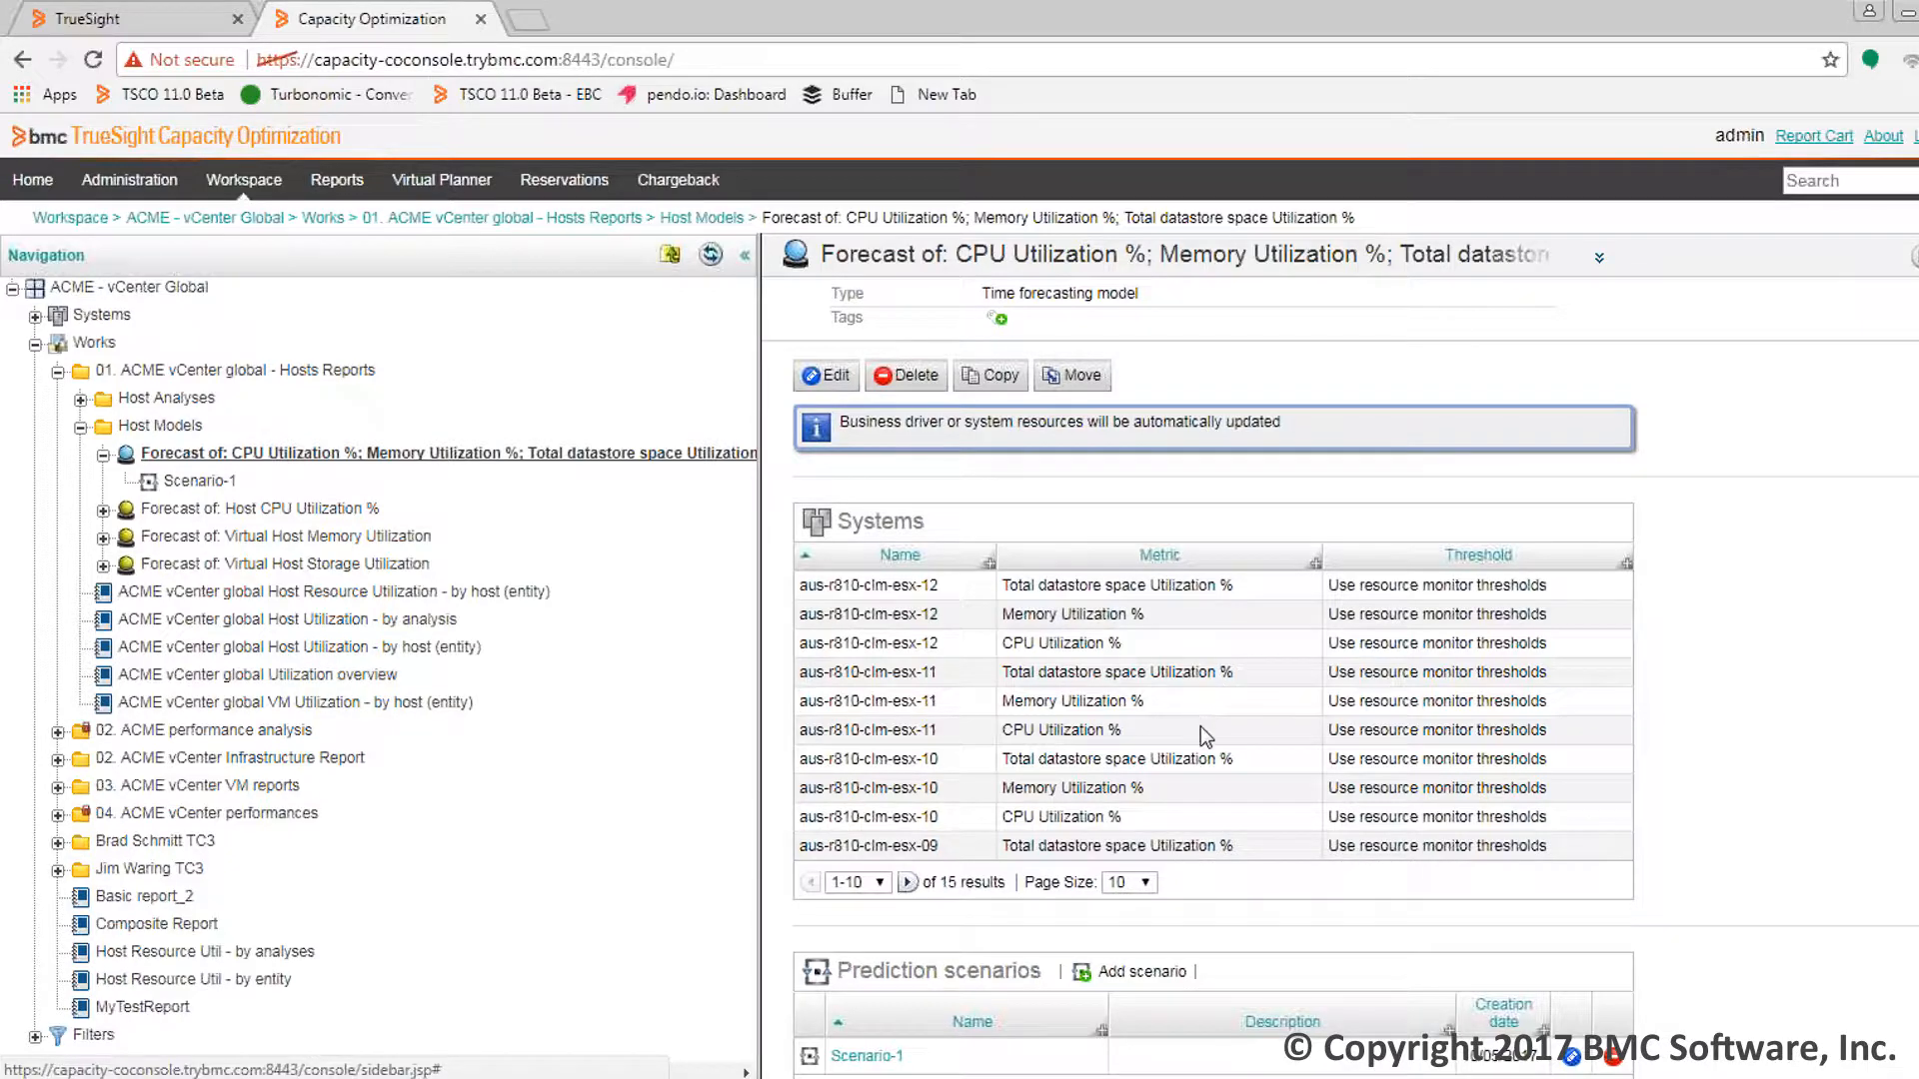
Scroll through the CPU/Memory/Datastore forecast model to see its 15 host systems and Scenario-1
{"action": "scroll", "coordinate": [1202, 726], "scroll_direction": "down", "scroll_amount": 2}
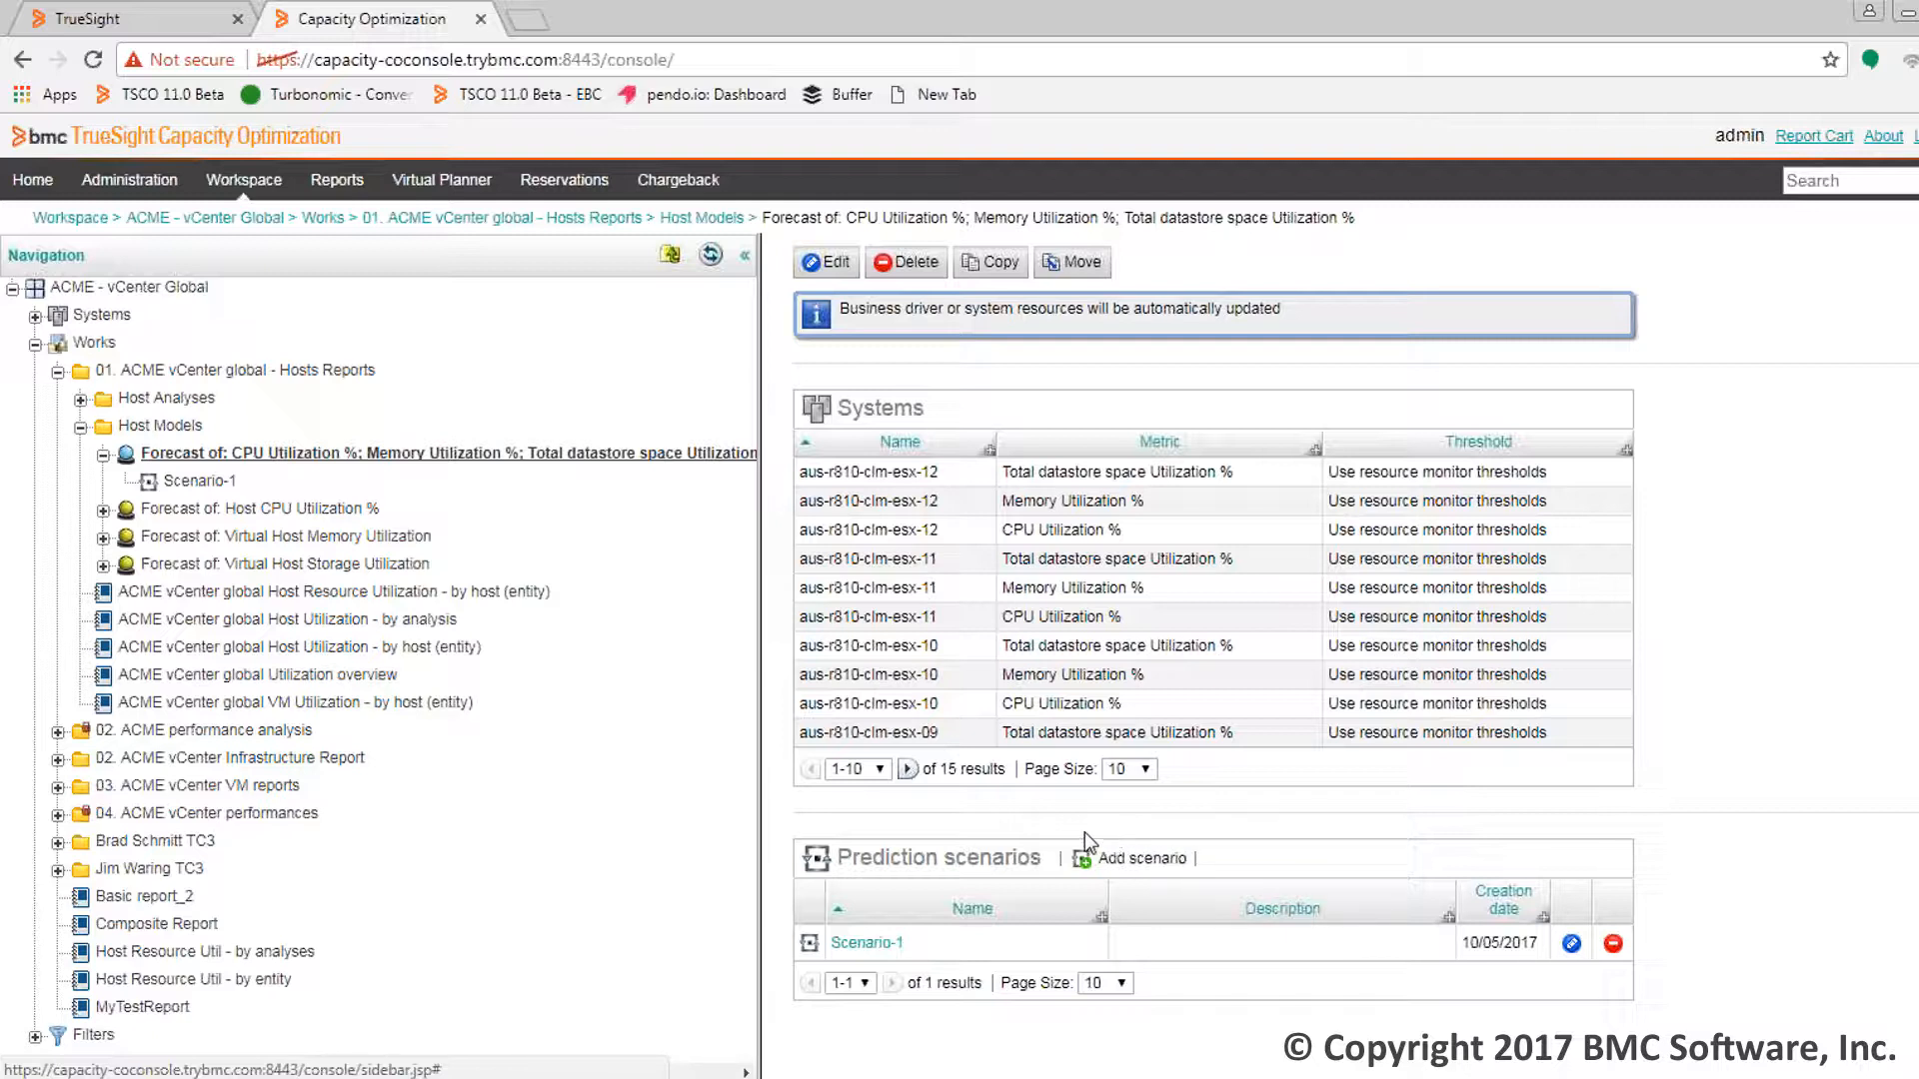
In the TrueSight tab, go to Administration > Capacity Views and begin adding a view
{"action": "left_click", "coordinate": [168, 30]}
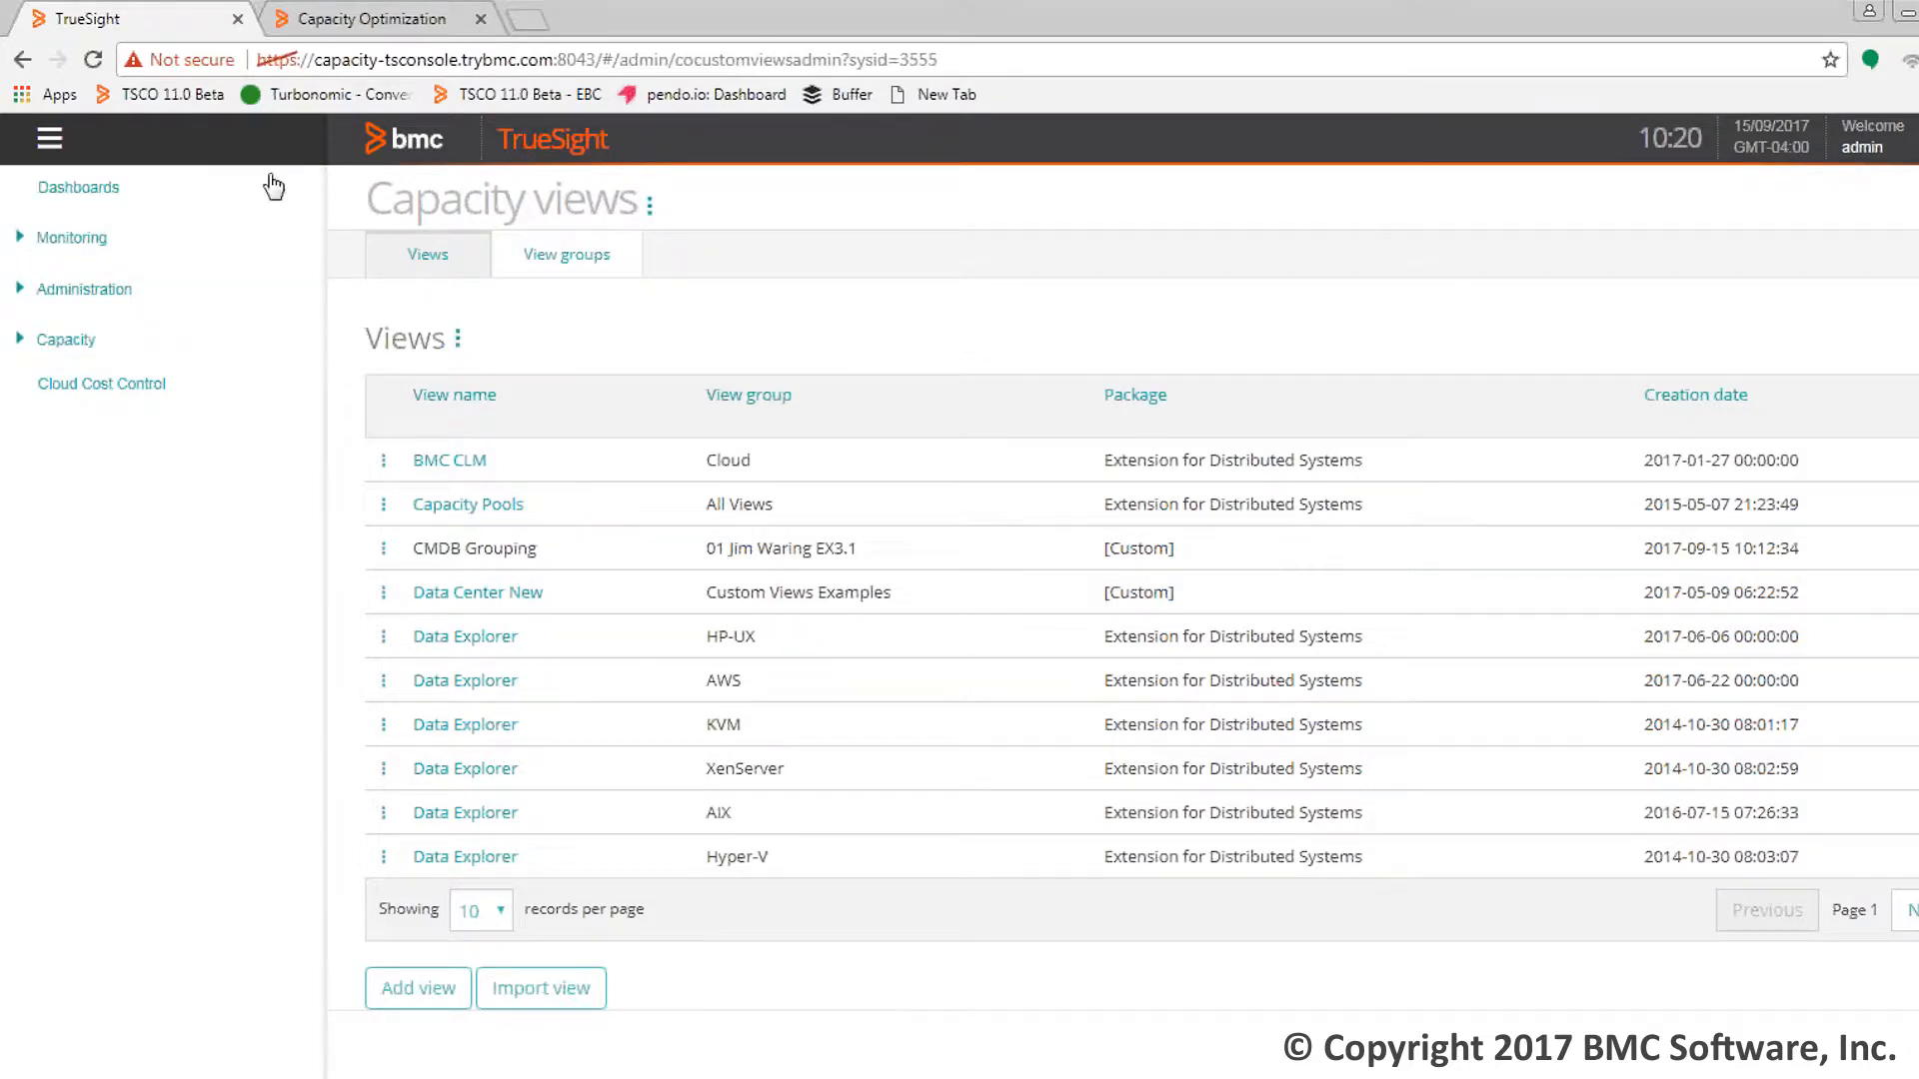
{"action": "left_click", "coordinate": [24, 292]}
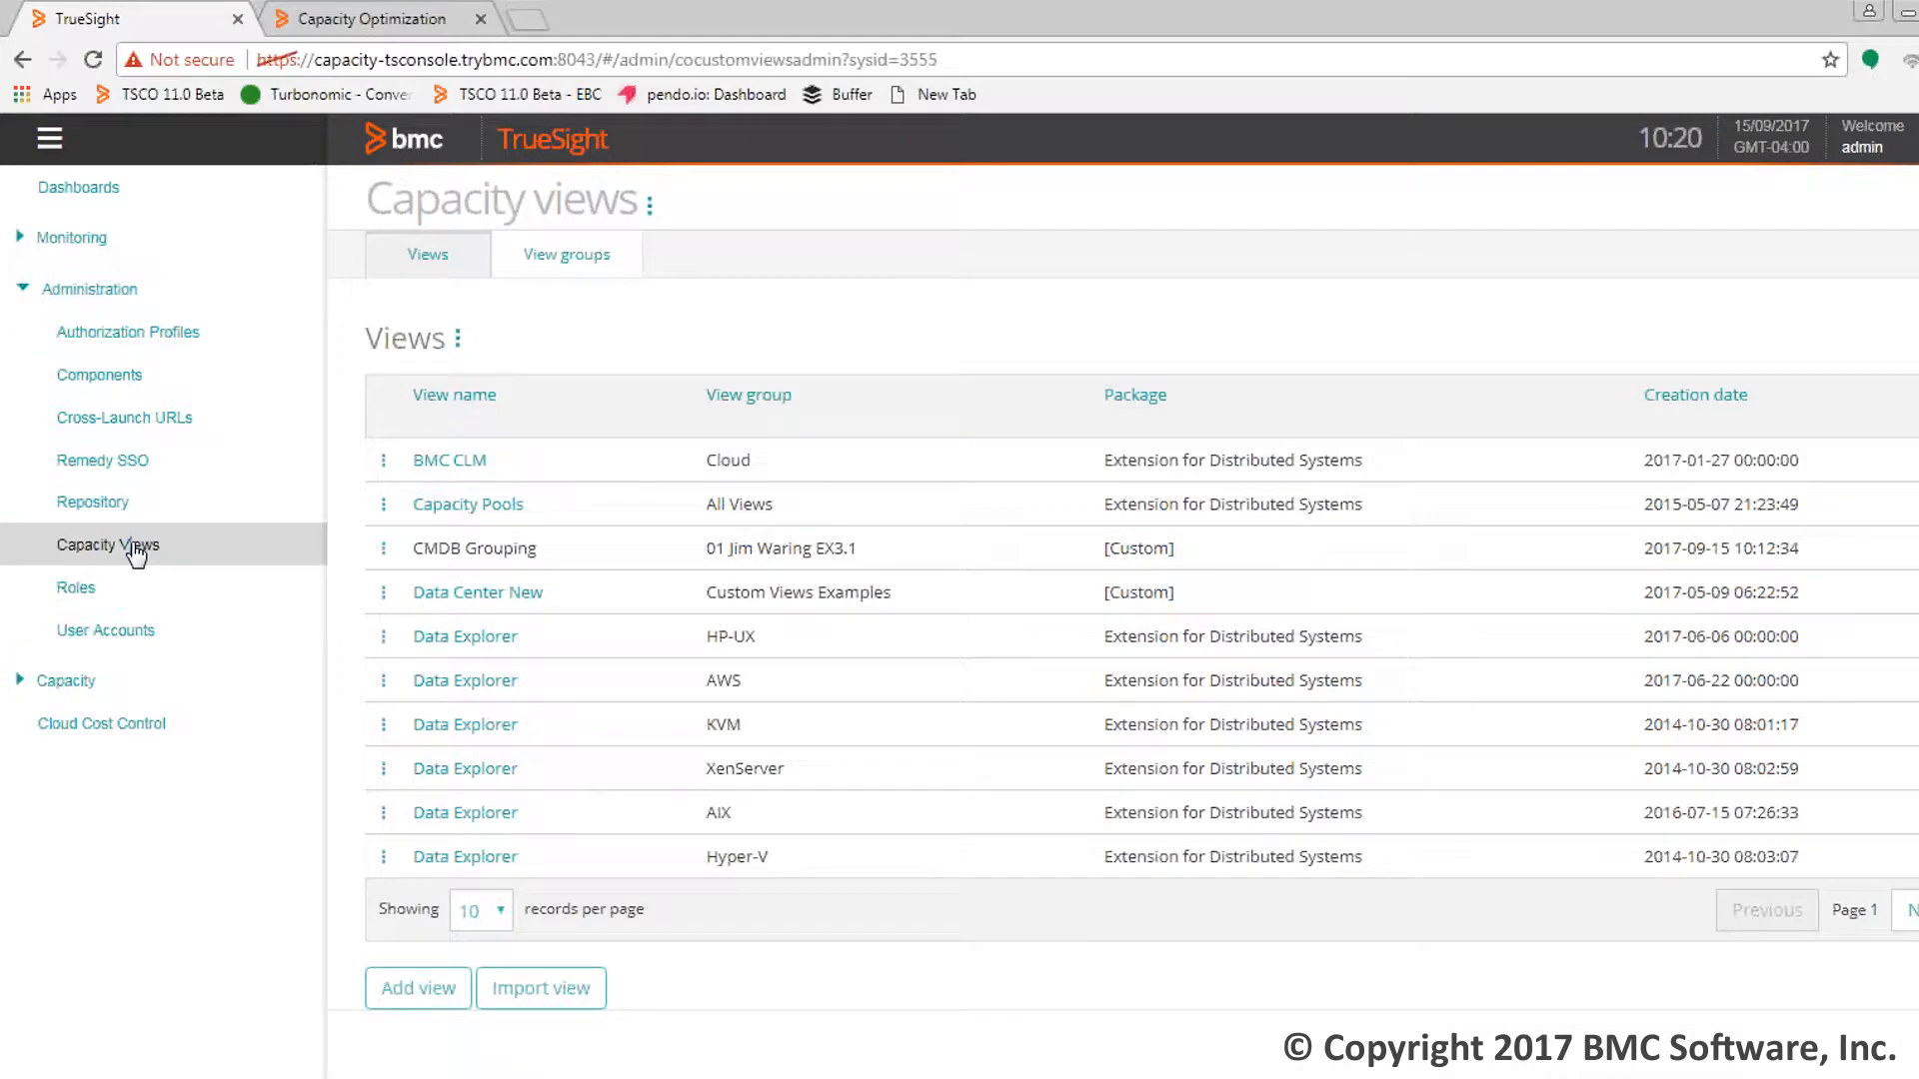
{"action": "left_click", "coordinate": [420, 989]}
{"action": "left_click", "coordinate": [567, 394]}
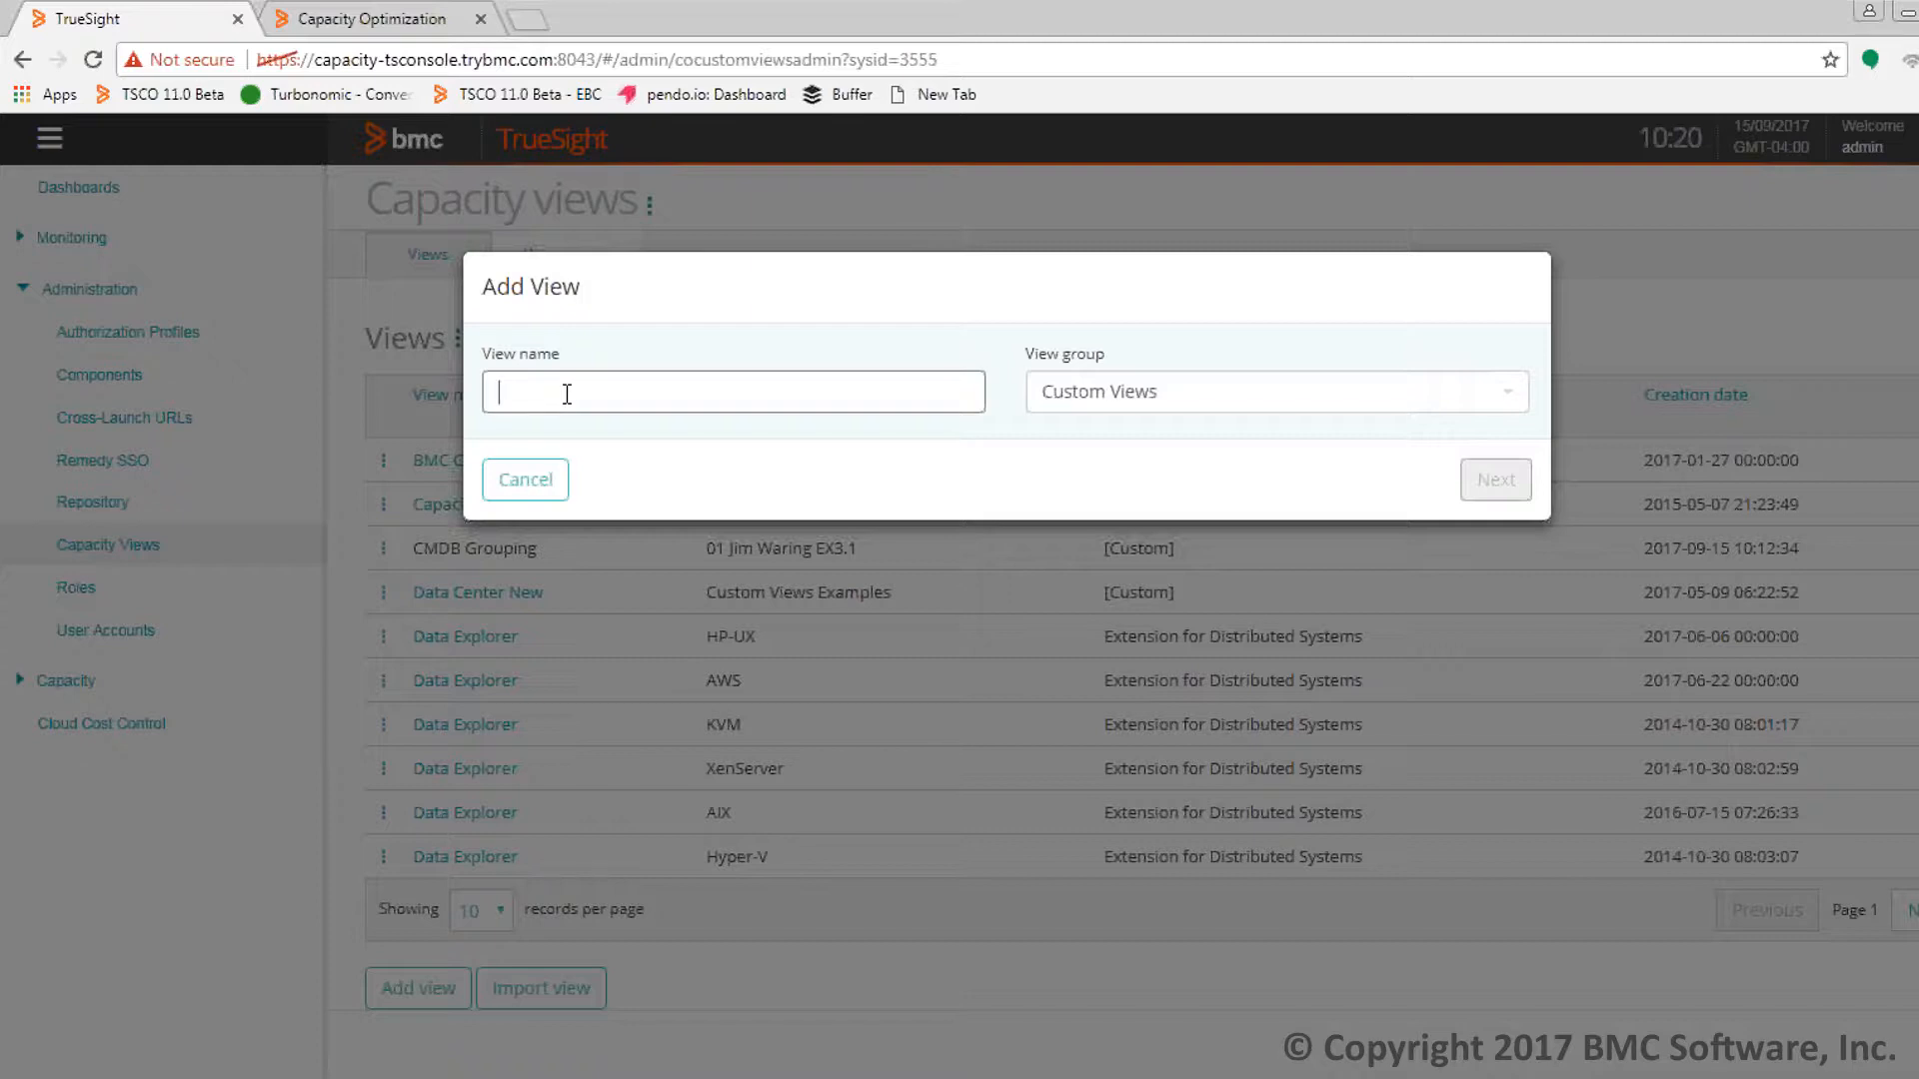
Name the view 'Maria', assign it to Custom Views Examples, and proceed to its first page
{"action": "type", "text": "Maria"}
{"action": "left_click", "coordinate": [1508, 404]}
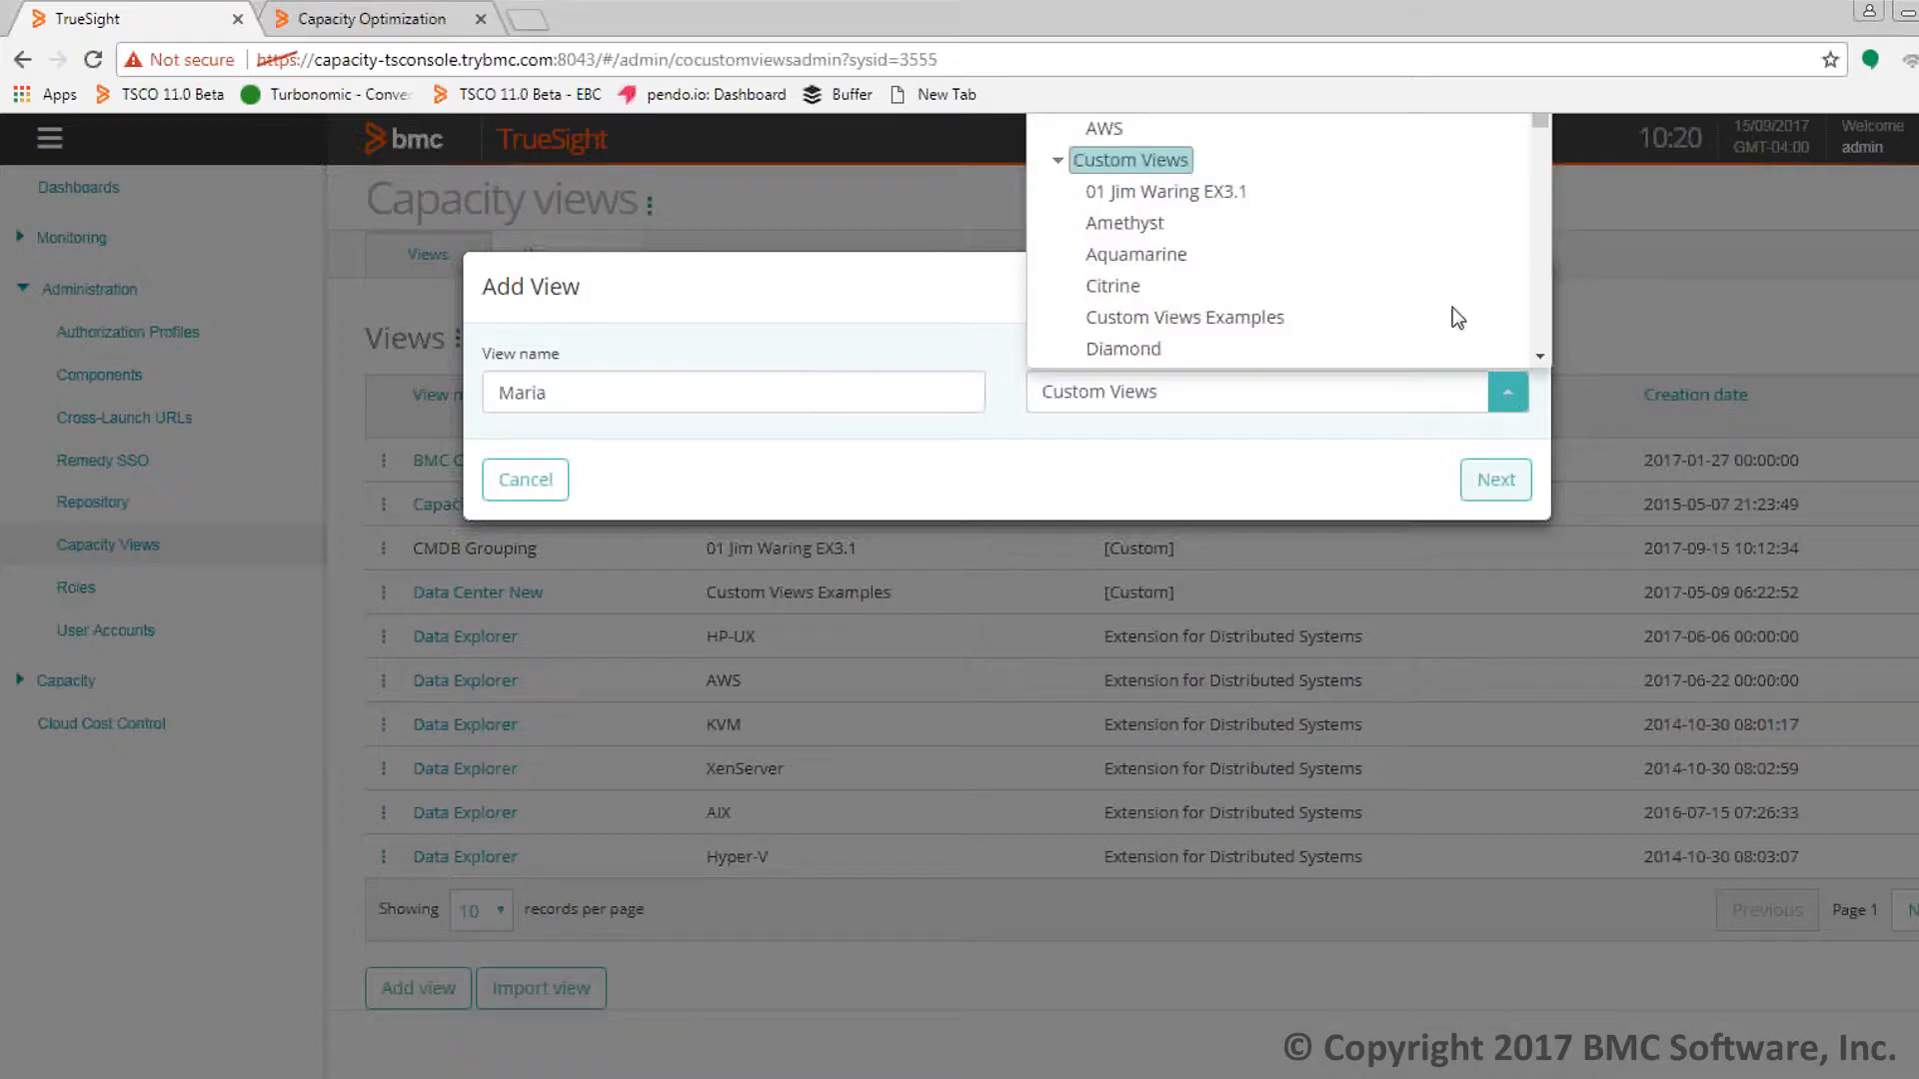
{"action": "left_click", "coordinate": [1257, 321]}
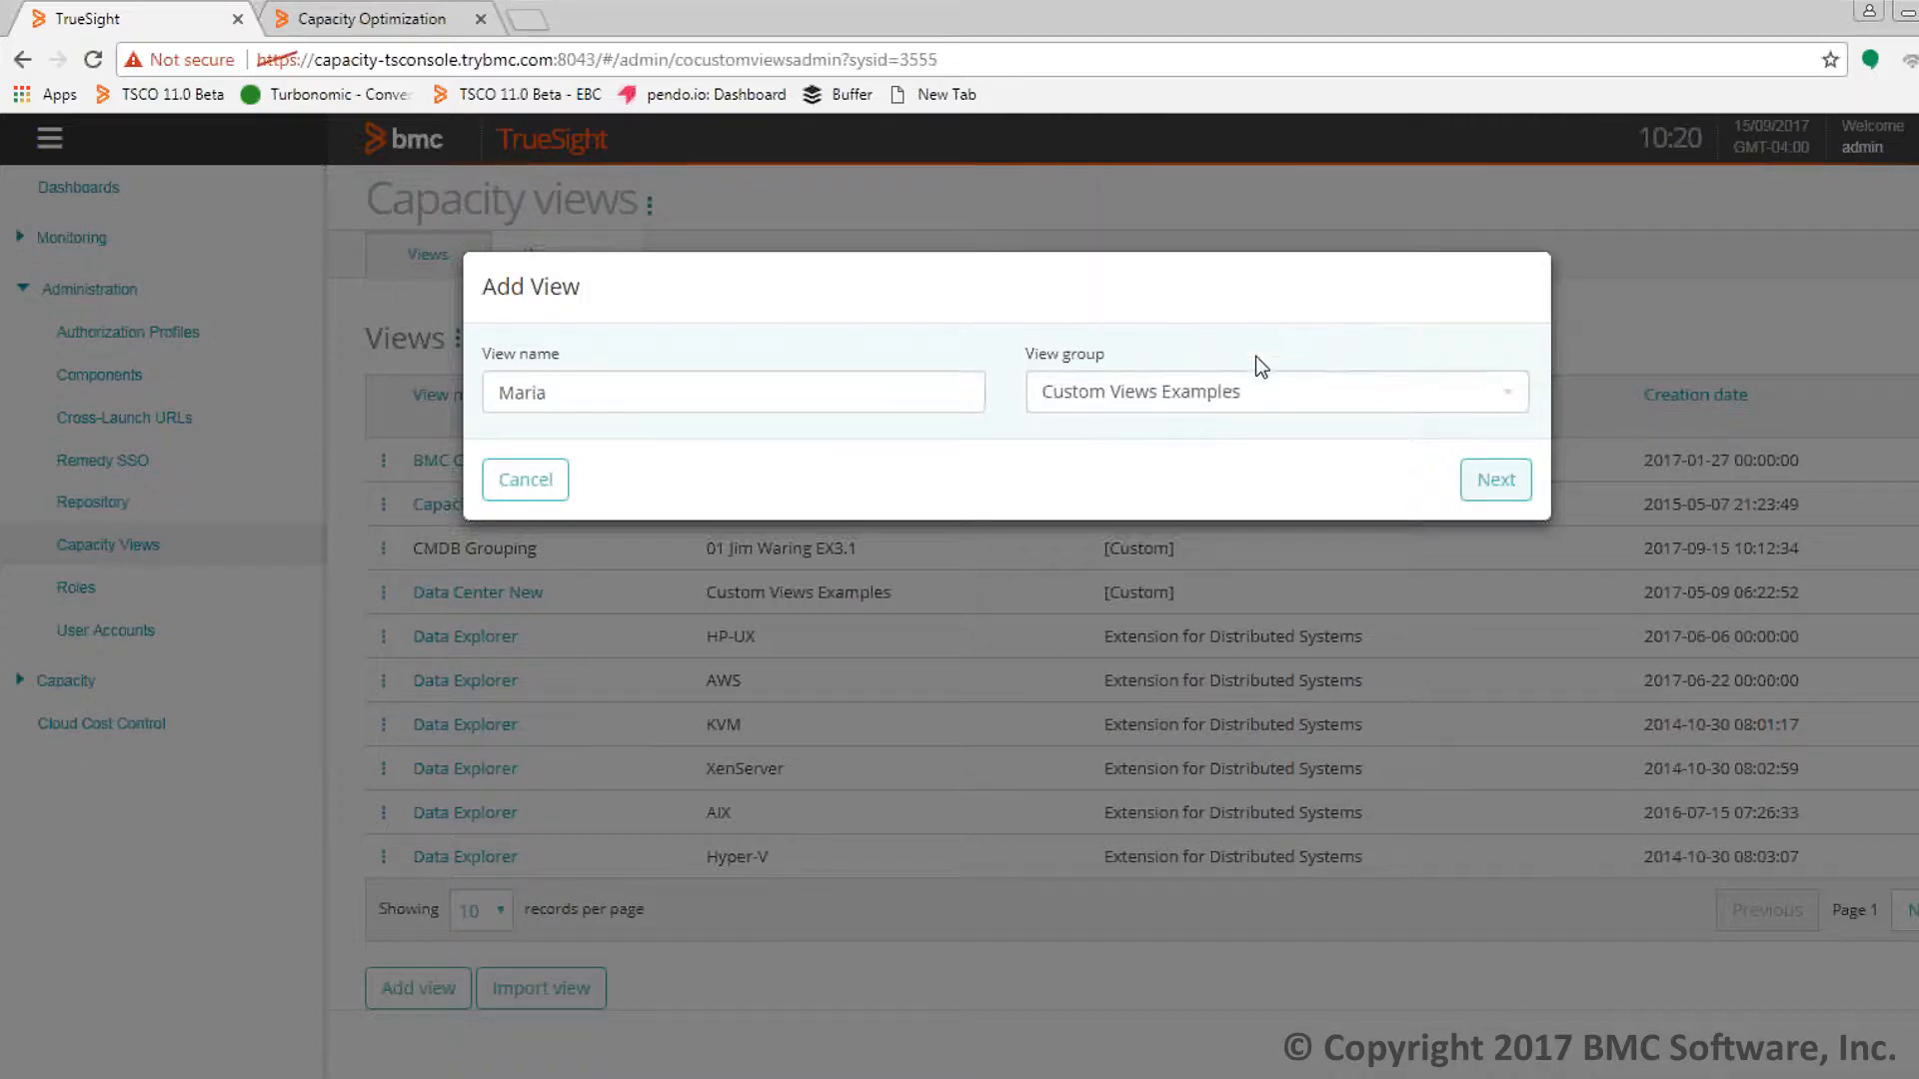
{"action": "left_click", "coordinate": [1514, 497]}
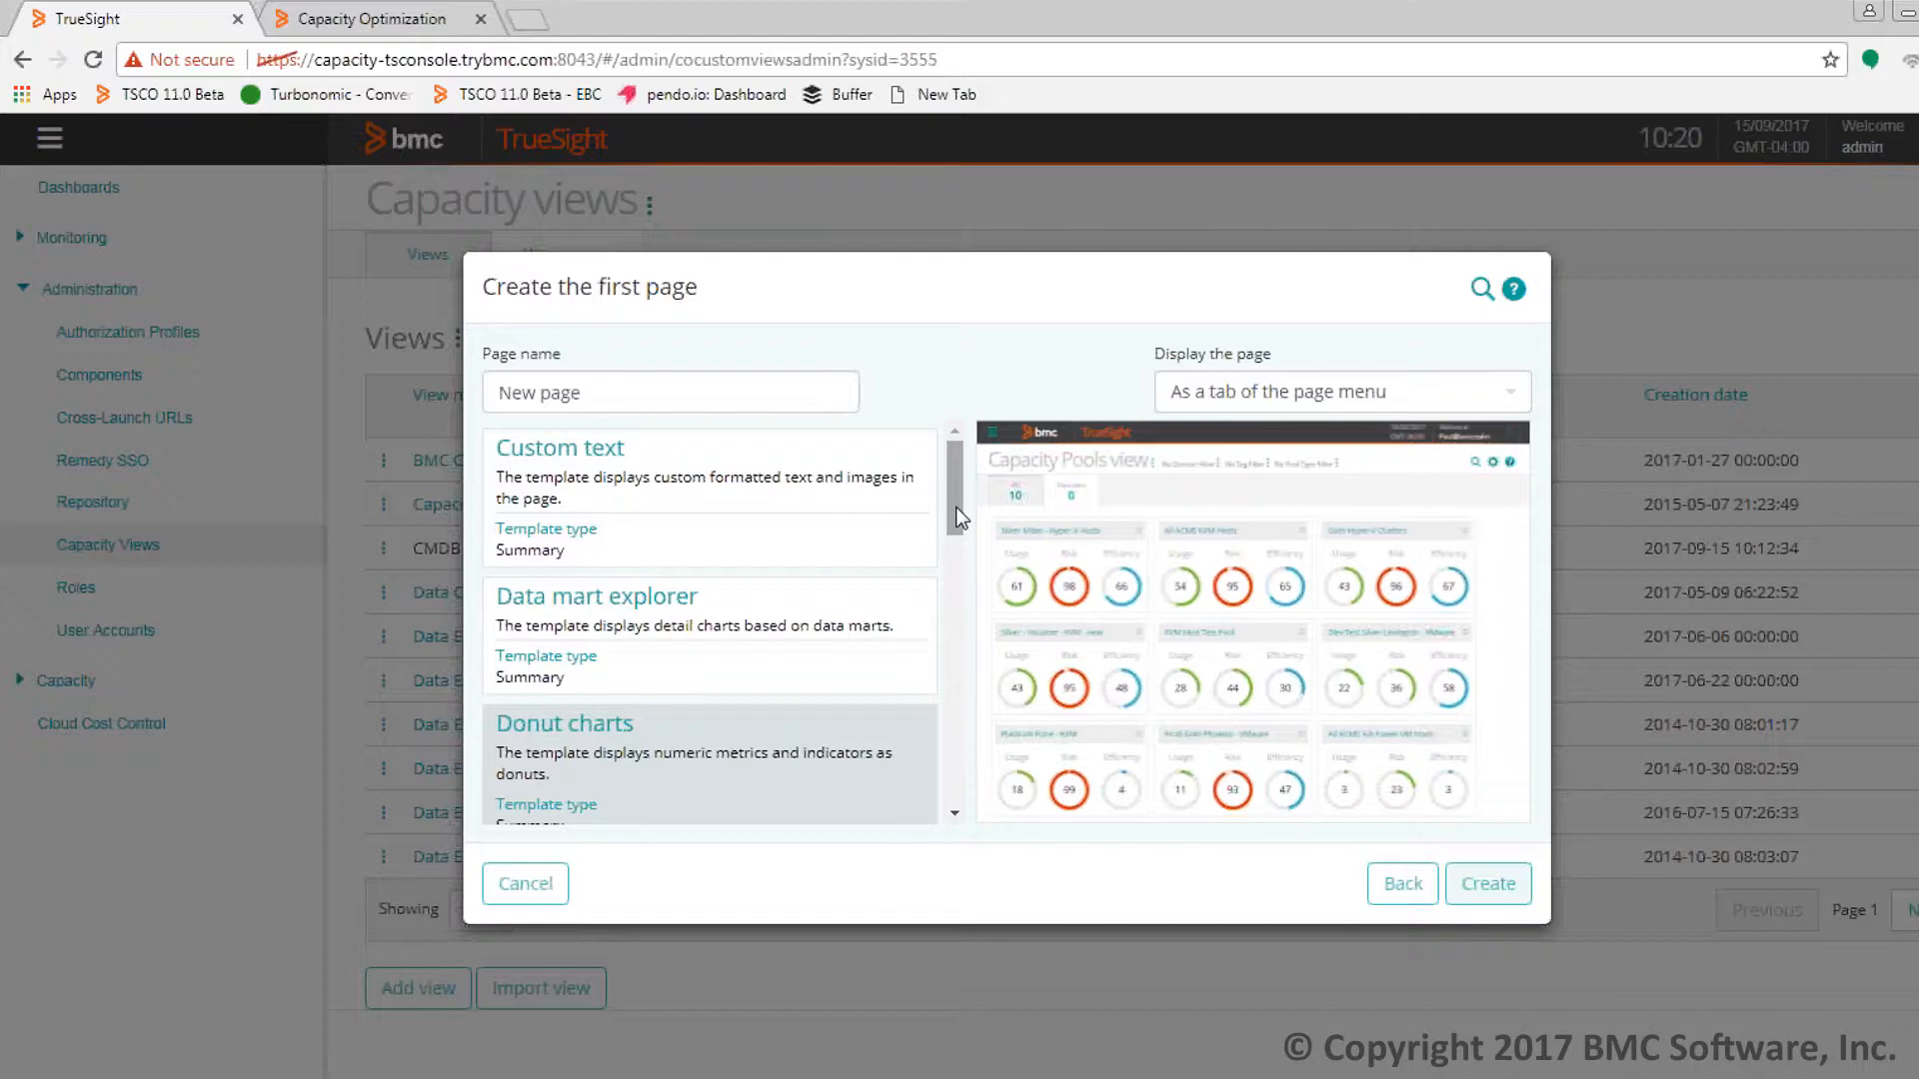
Create a page named 'Forecasts' using the System time forecasting template
{"action": "left_click_drag", "start_coordinate": [956, 507], "coordinate": [993, 498]}
{"action": "triple_click", "coordinate": [714, 392]}
{"action": "key", "text": "BackSpace"}
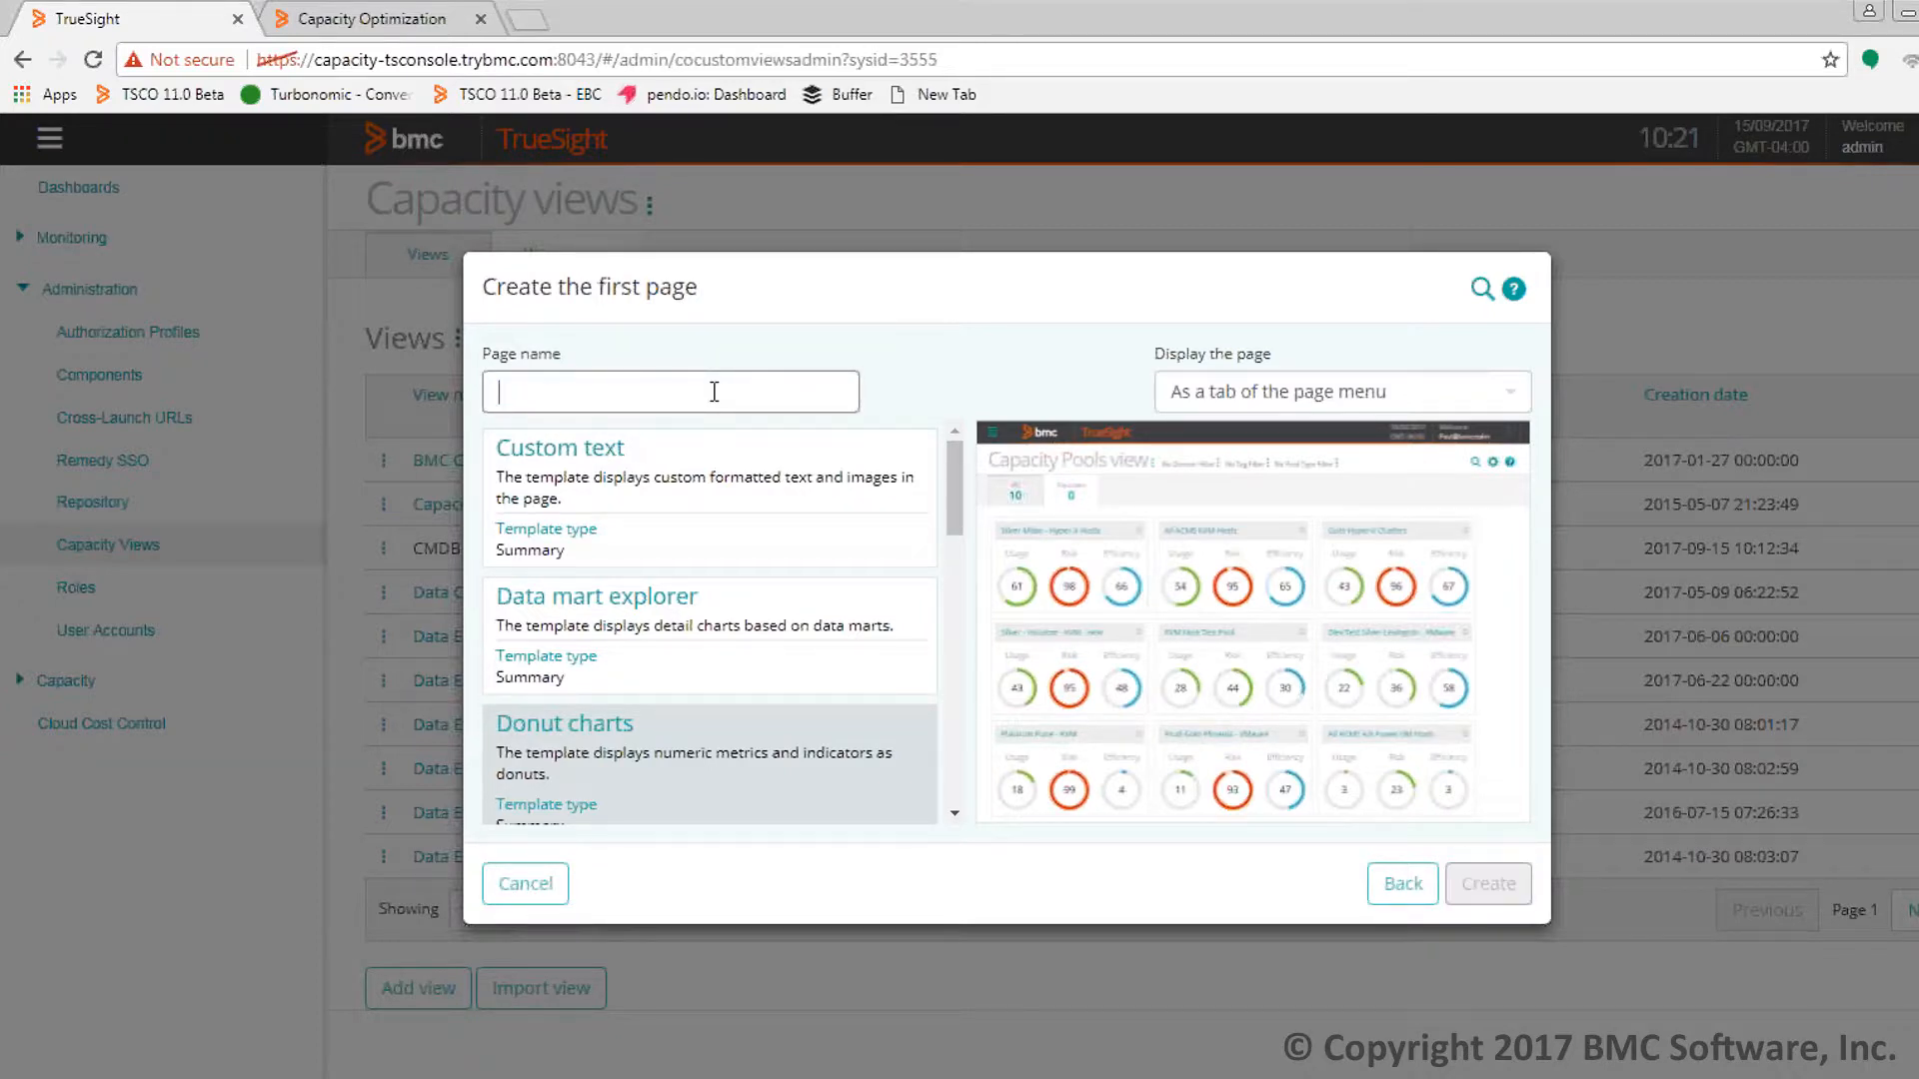
{"action": "type", "text": "Forecasts"}
{"action": "left_click_drag", "start_coordinate": [950, 512], "coordinate": [707, 783]}
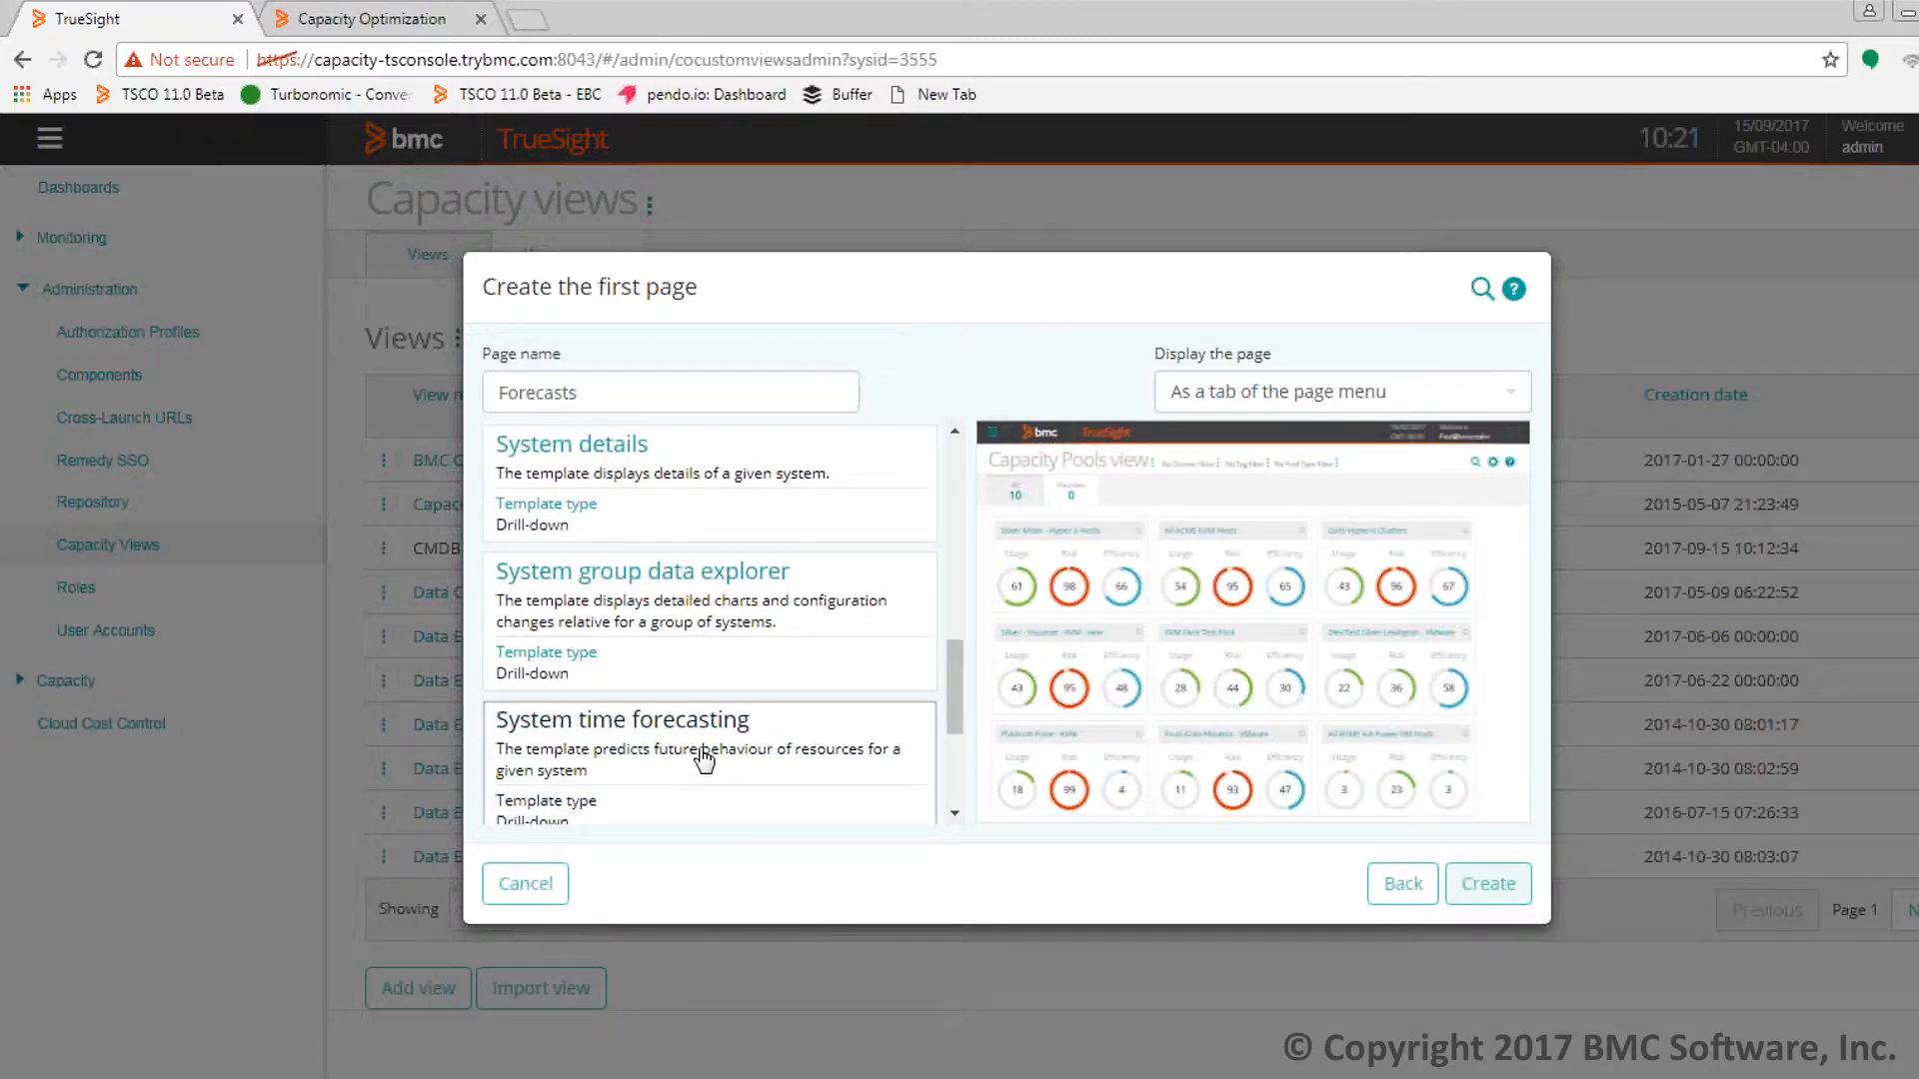
{"action": "left_click", "coordinate": [704, 757]}
{"action": "left_click", "coordinate": [1475, 899]}
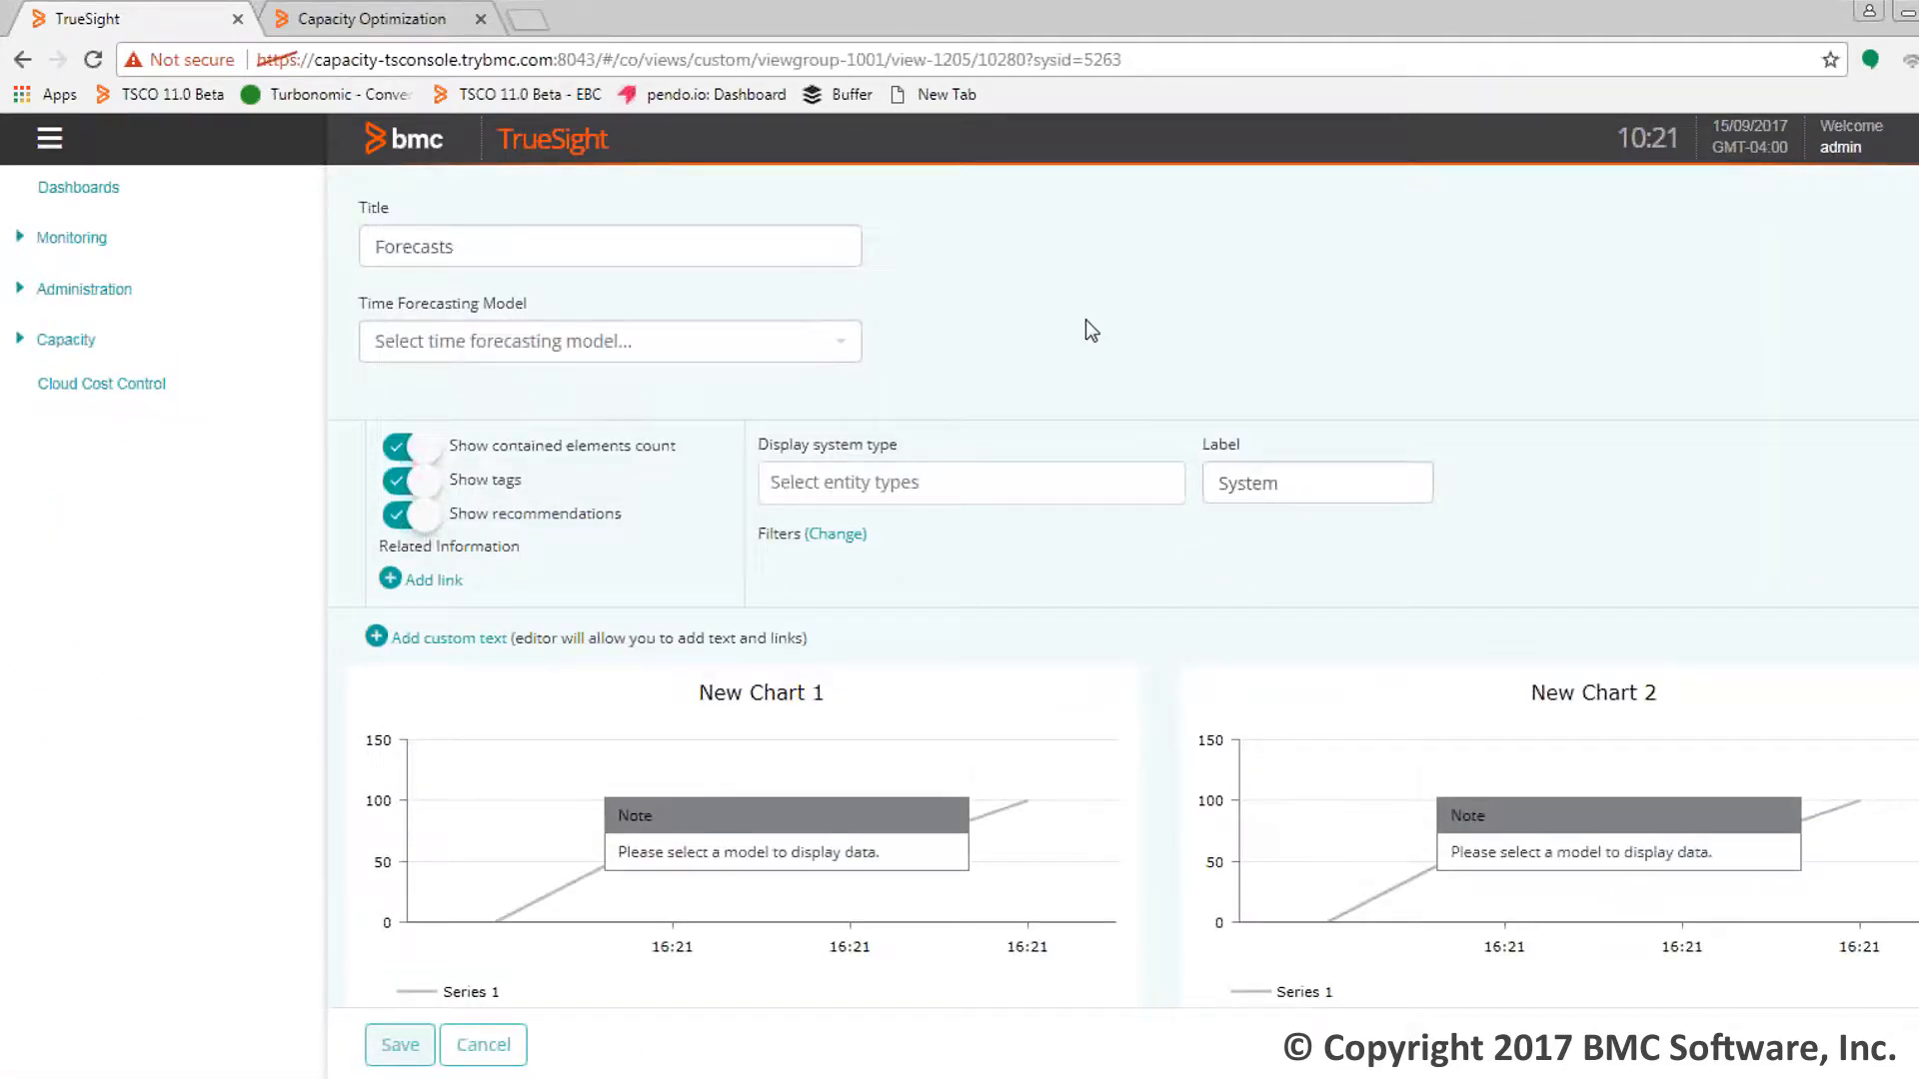
Set the time forecasting model to Host Models' CPU/Memory/Datastore Scenario-1 under ACME - vCenter Global
{"action": "left_click", "coordinate": [841, 341]}
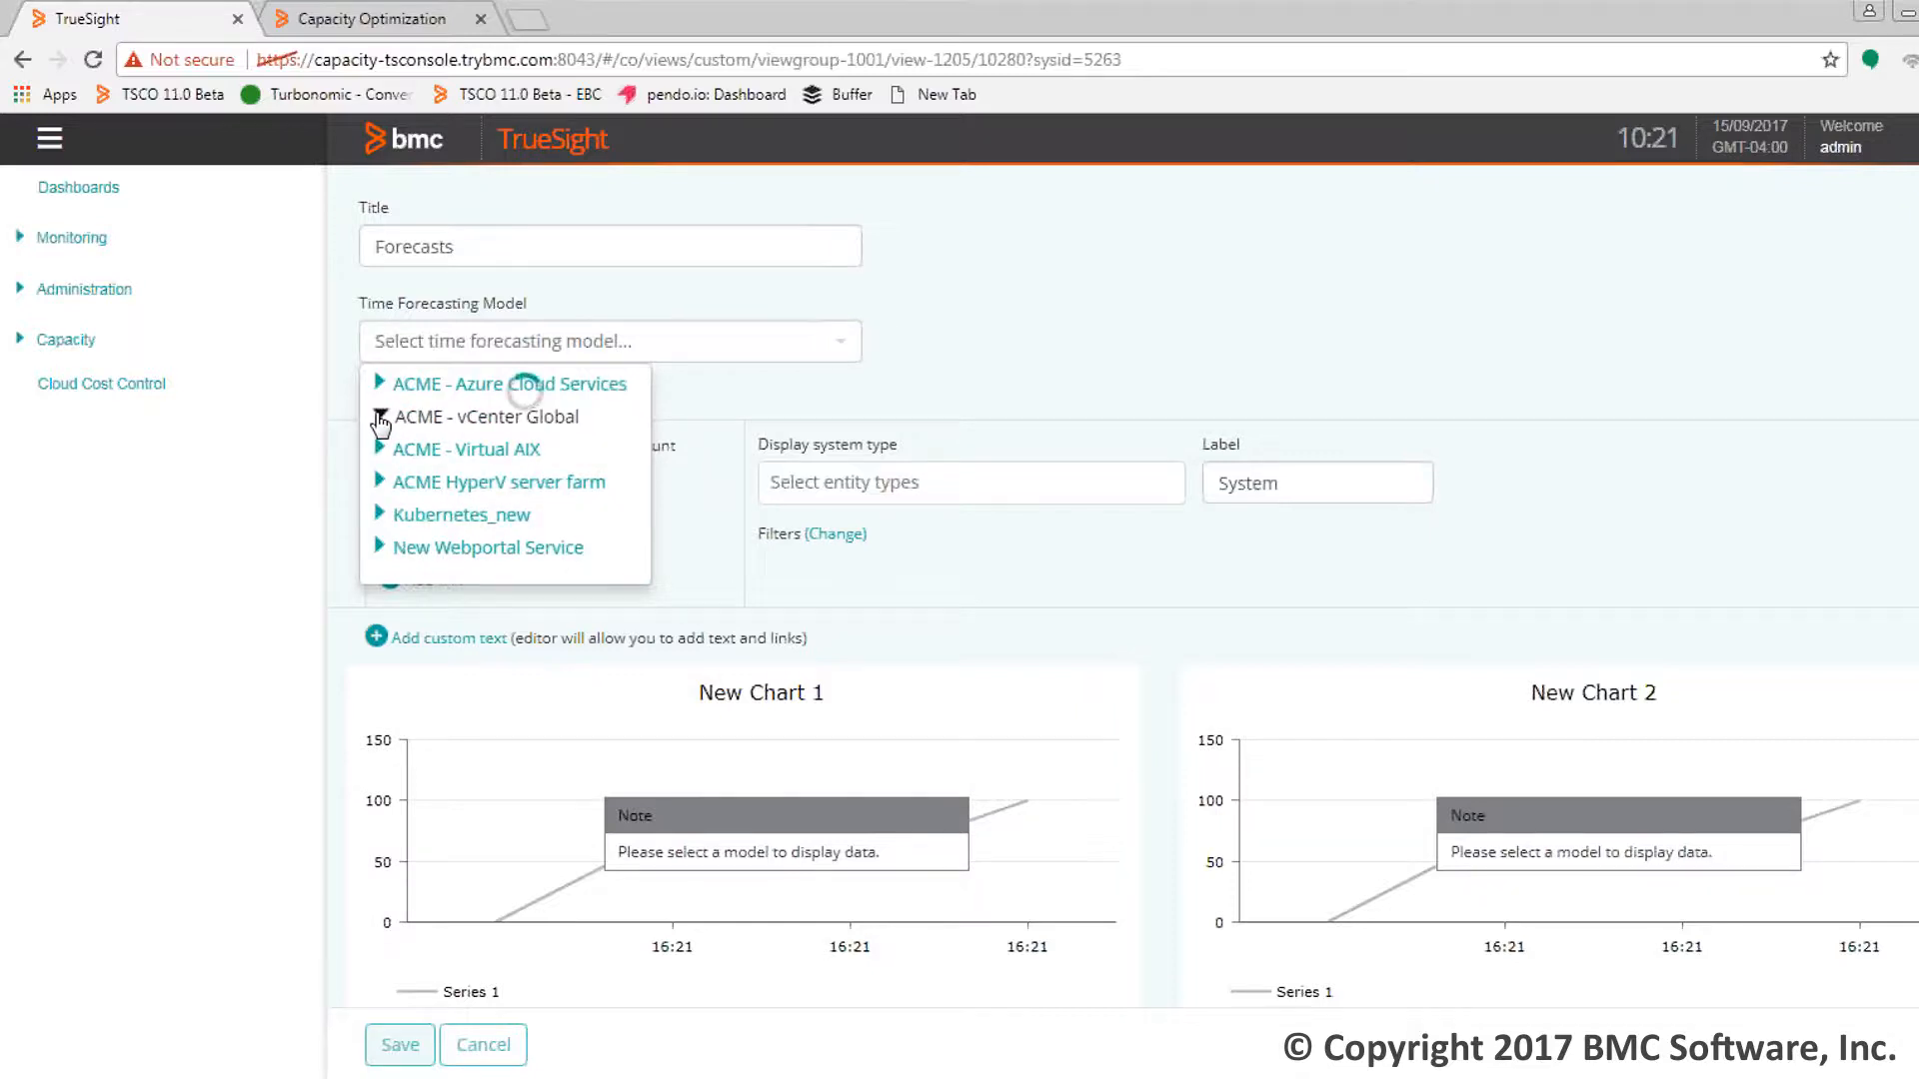
{"action": "left_click", "coordinate": [380, 416]}
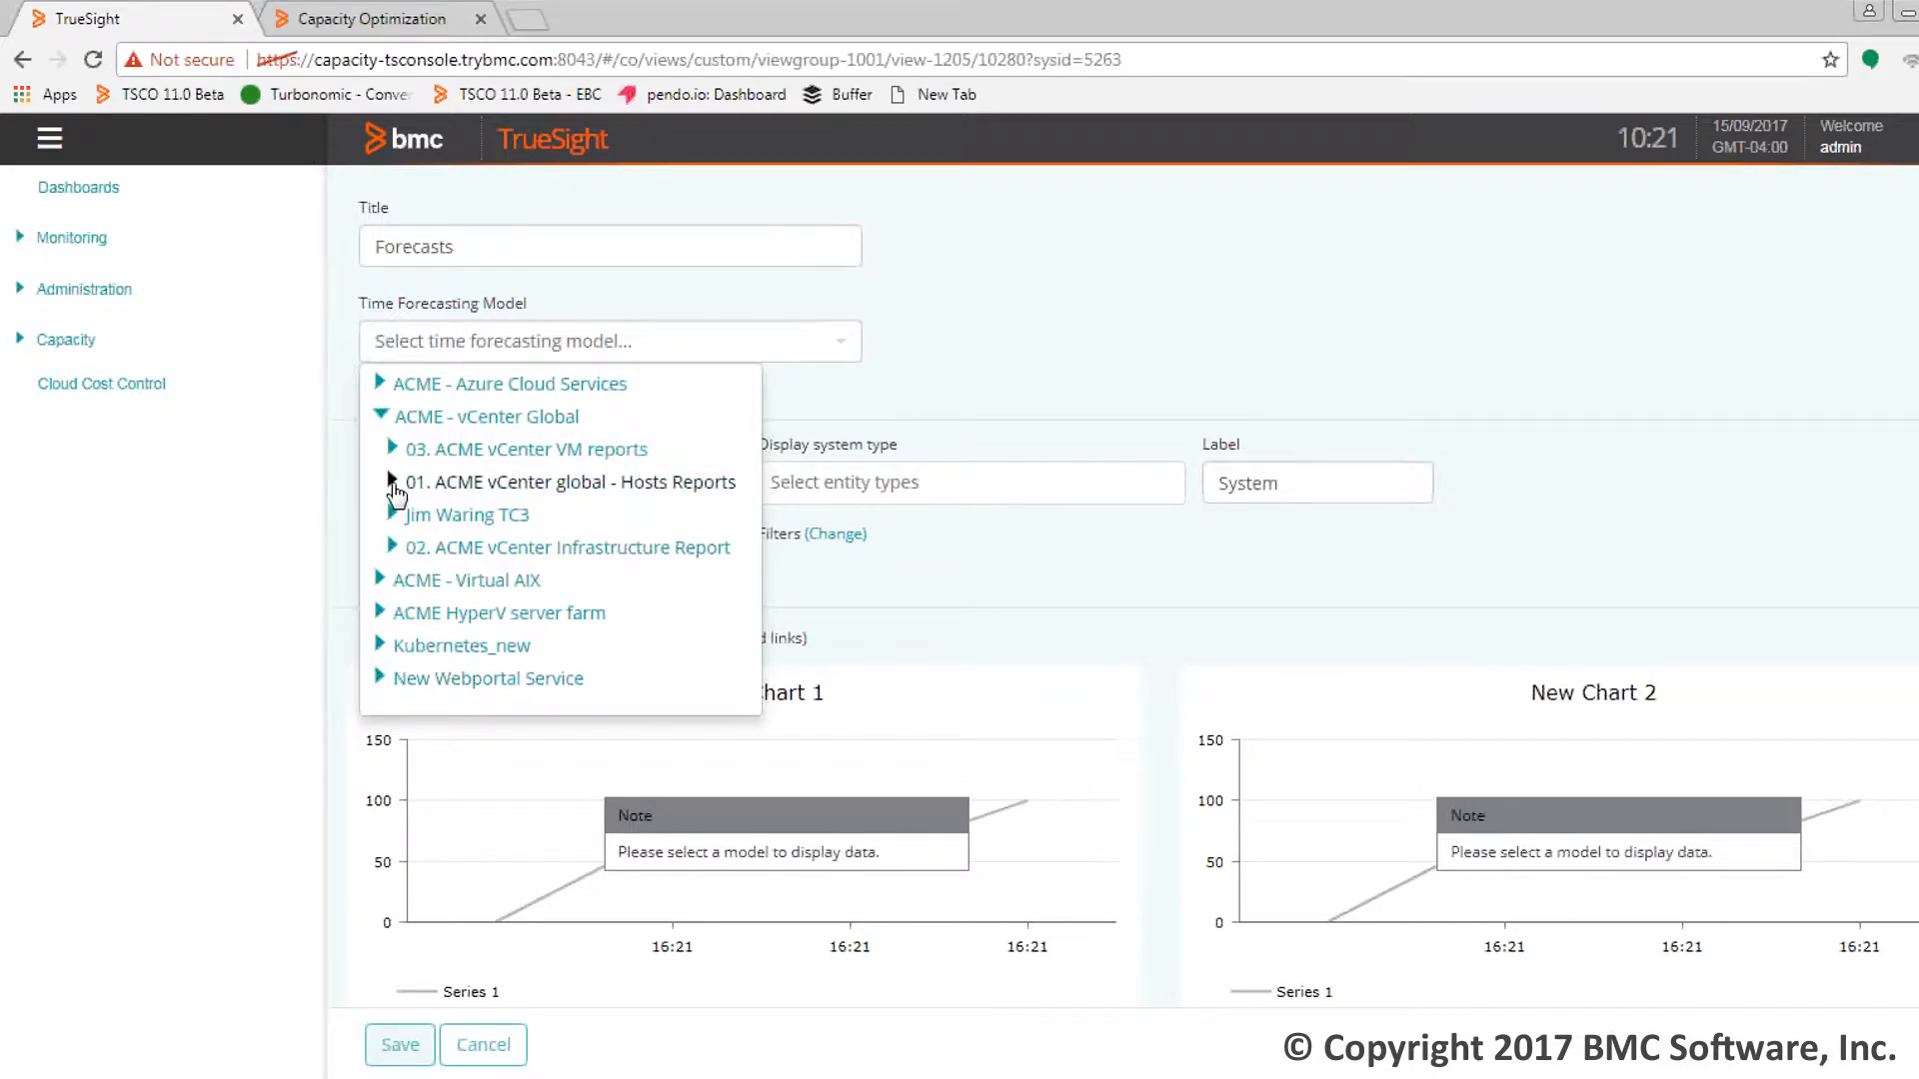
{"action": "left_click", "coordinate": [392, 482]}
{"action": "left_click", "coordinate": [406, 514]}
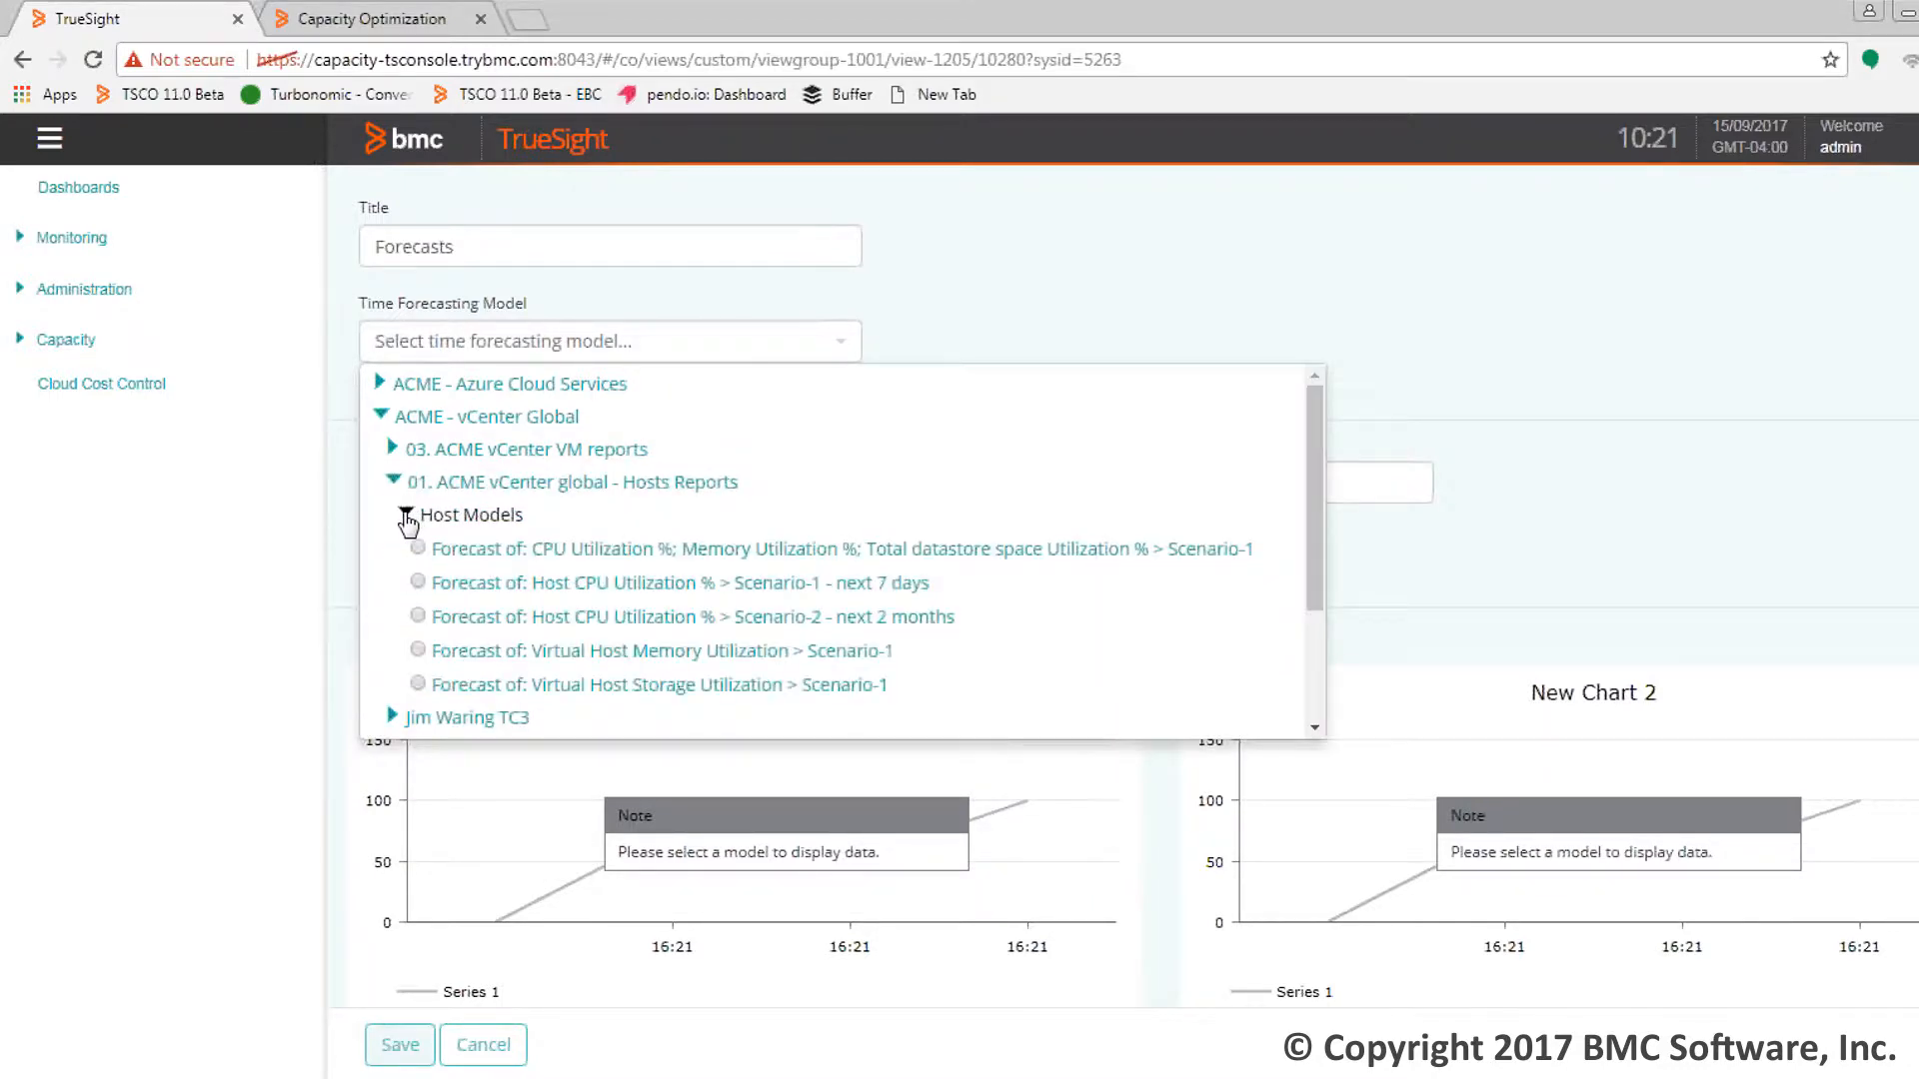
{"action": "left_click", "coordinate": [492, 550]}
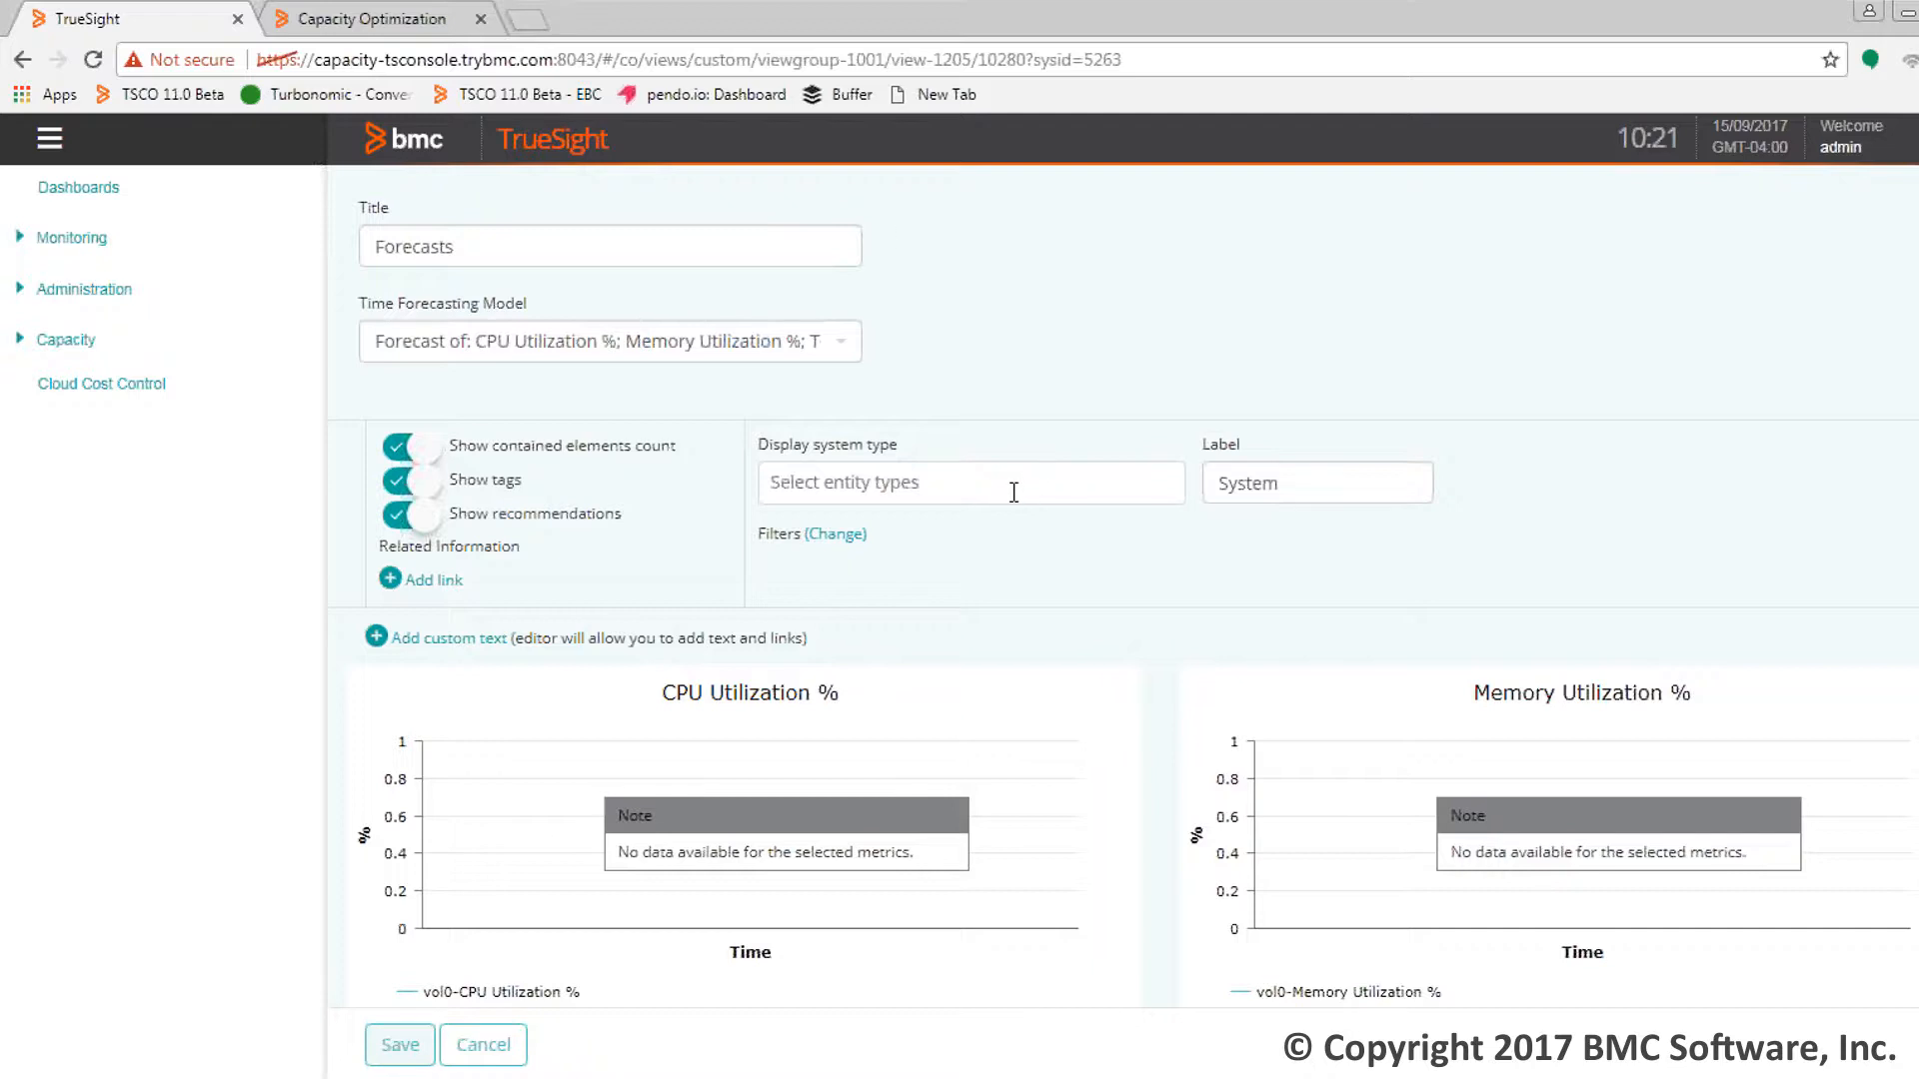
Filter the display system types by 'VMware' and choose Virtual Host - VMware
{"action": "left_click", "coordinate": [958, 484]}
{"action": "left_click", "coordinate": [957, 483]}
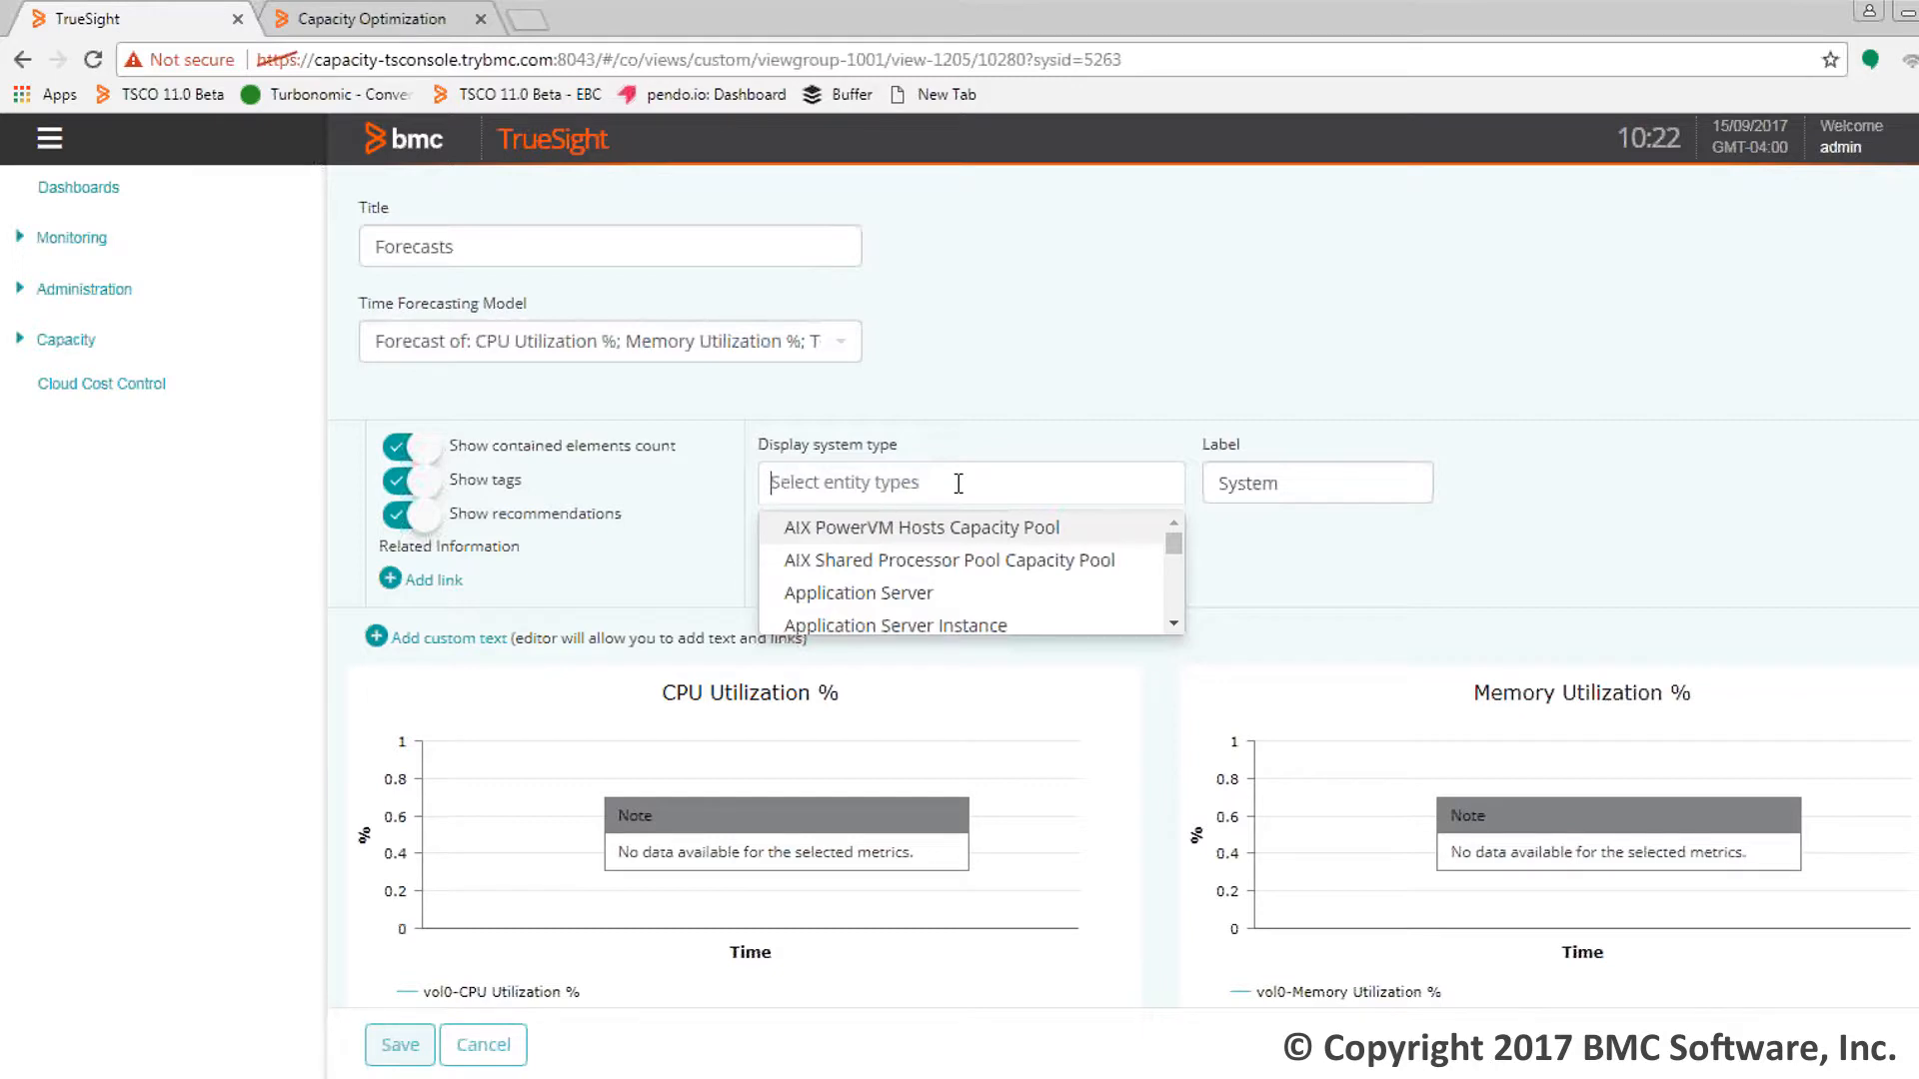
{"action": "type", "text": "VM"}
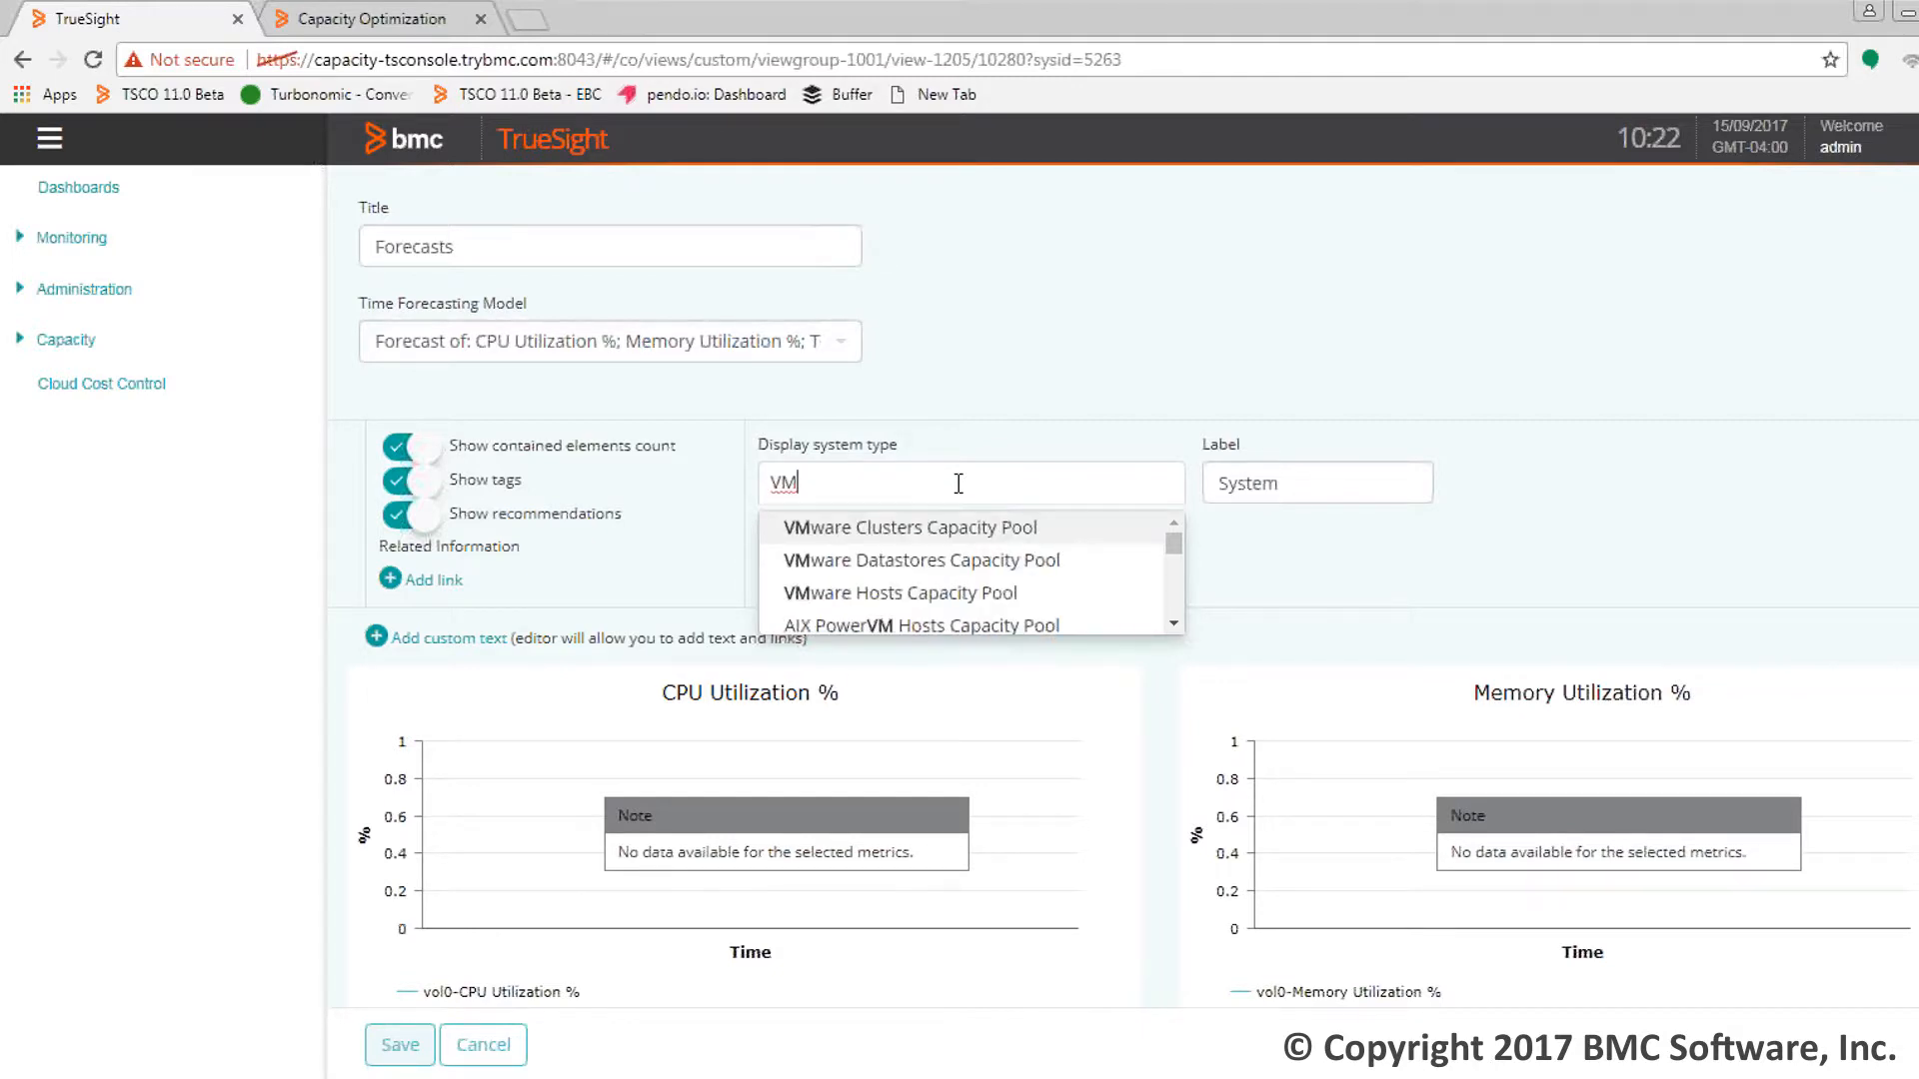
{"action": "type", "text": "H"}
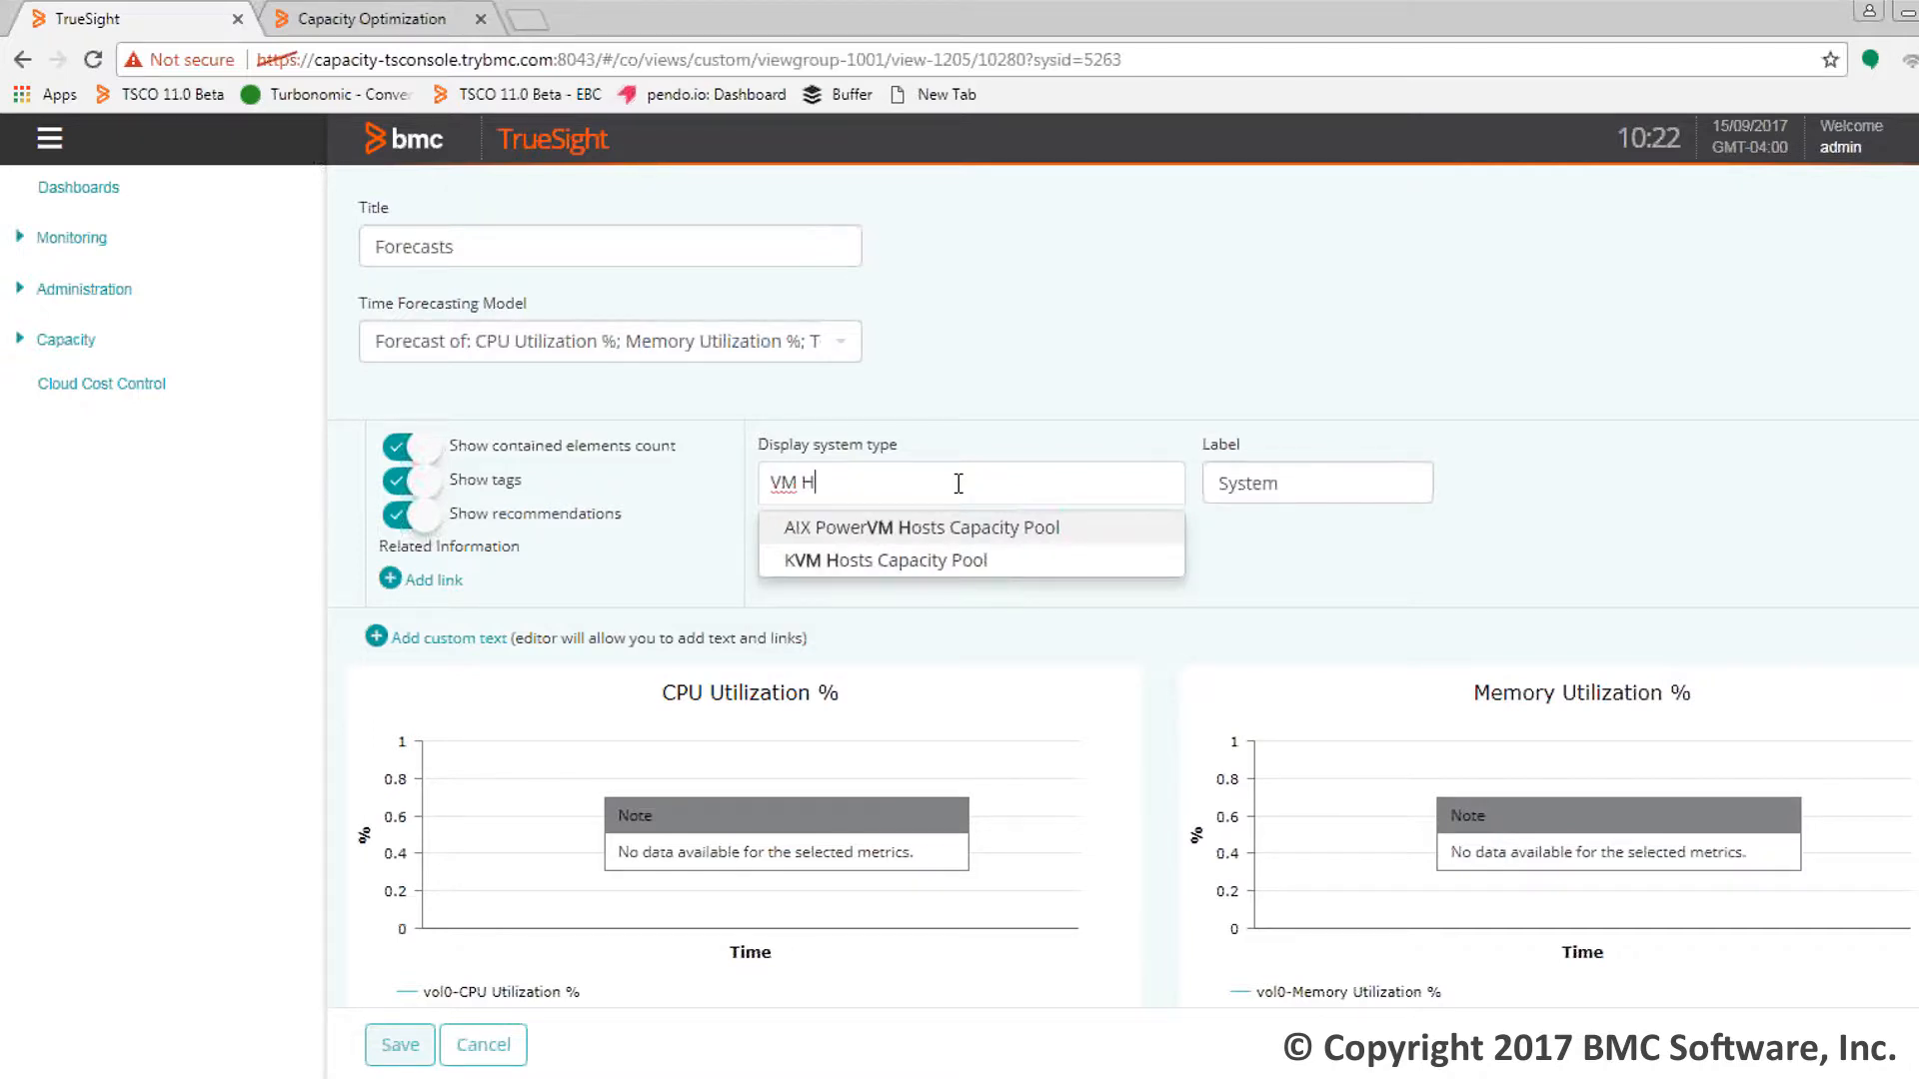
{"action": "key", "text": "BackSpace"}
{"action": "type", "text": "wa"}
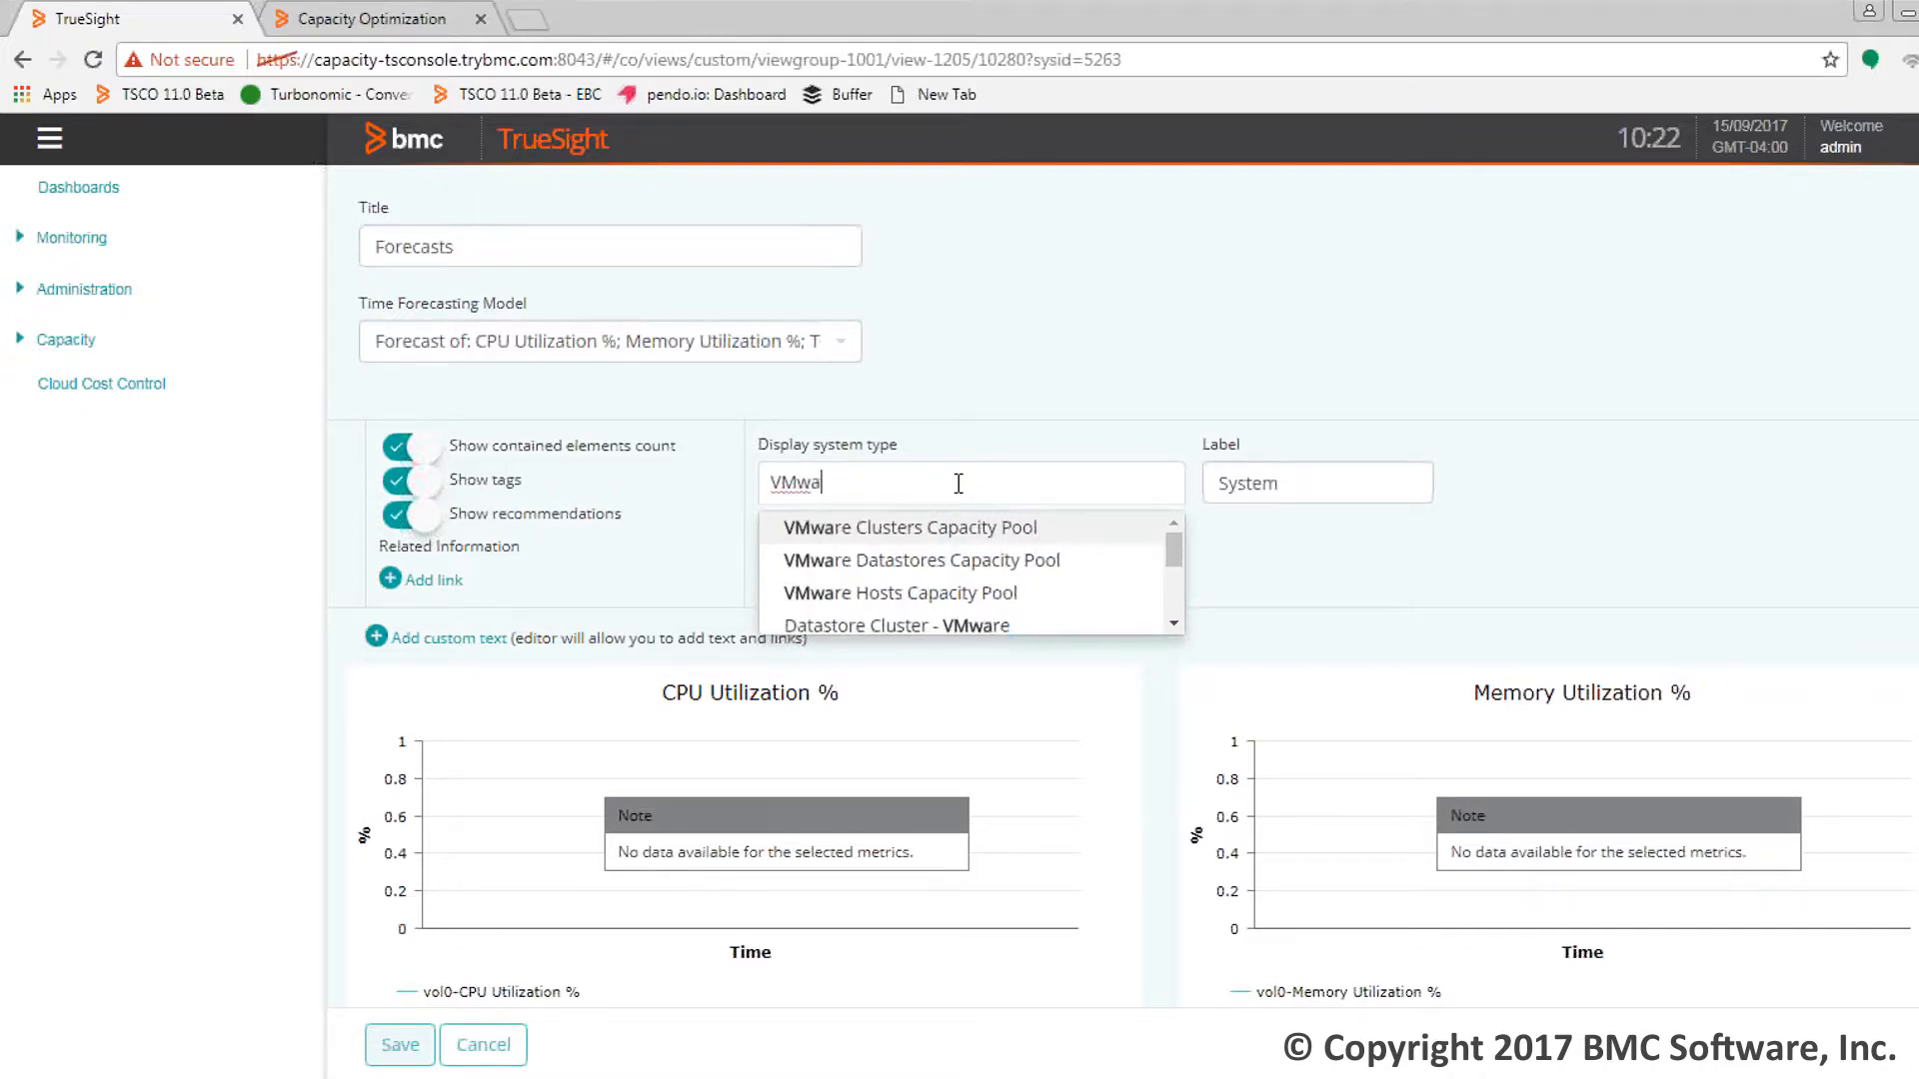
{"action": "type", "text": "re"}
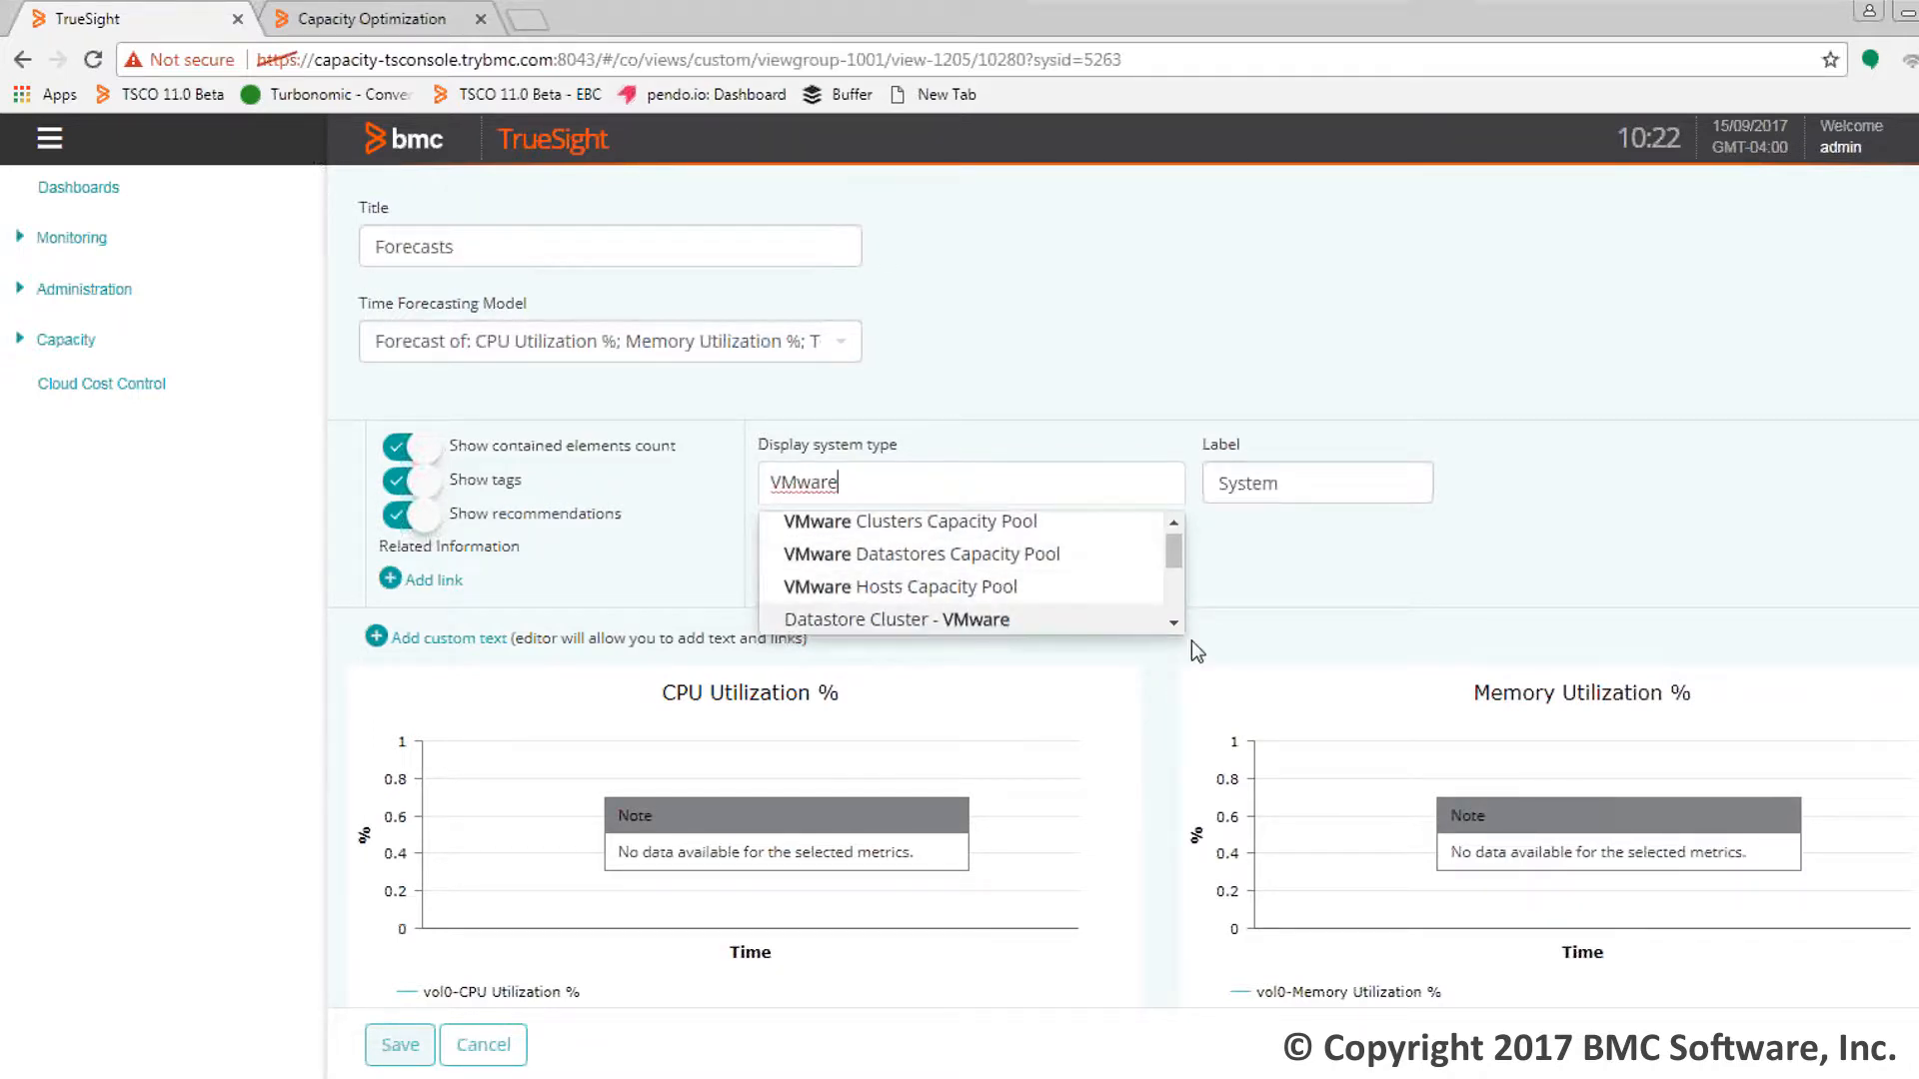
{"action": "left_click", "coordinate": [1168, 628]}
{"action": "left_click", "coordinate": [1168, 627]}
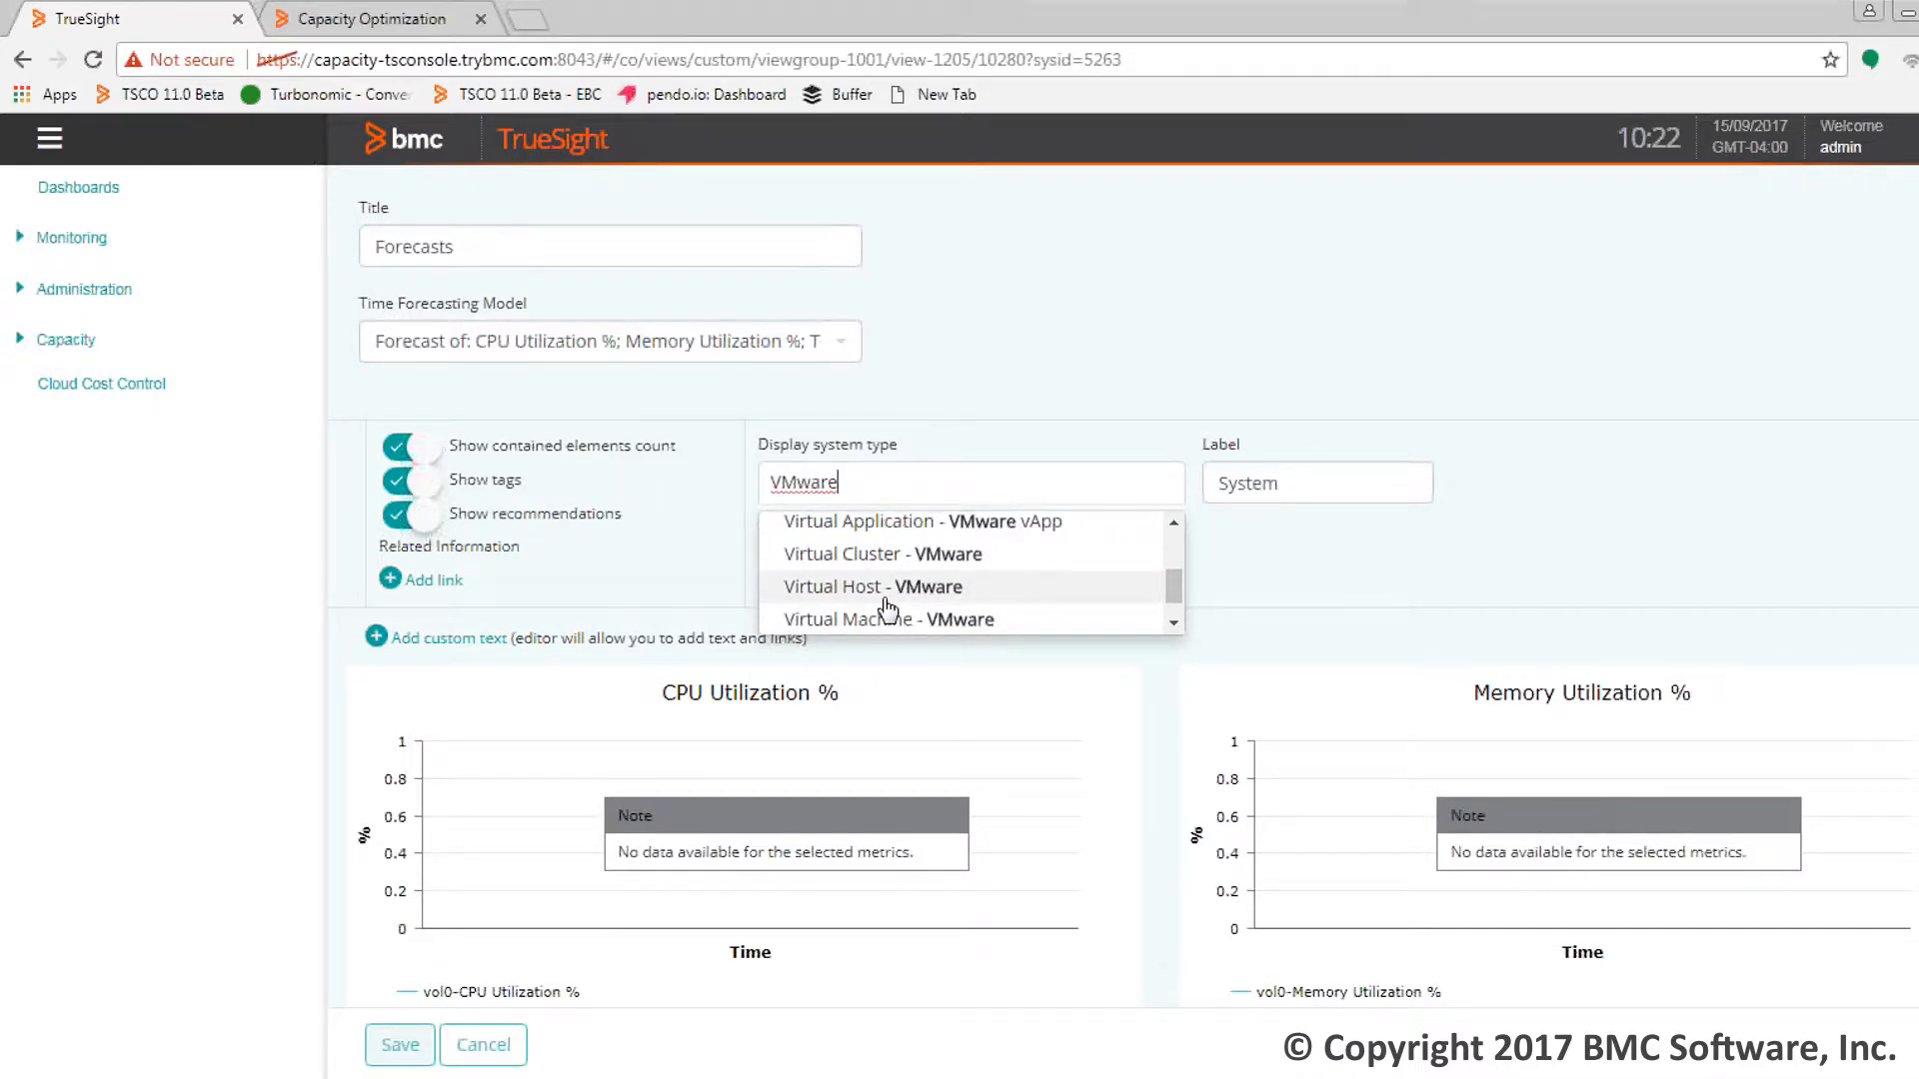
{"action": "left_click", "coordinate": [887, 598]}
Save the page, collapse the sidebar, and zoom the CPU Utilization chart into Oct 28–30
{"action": "left_click", "coordinate": [399, 1044]}
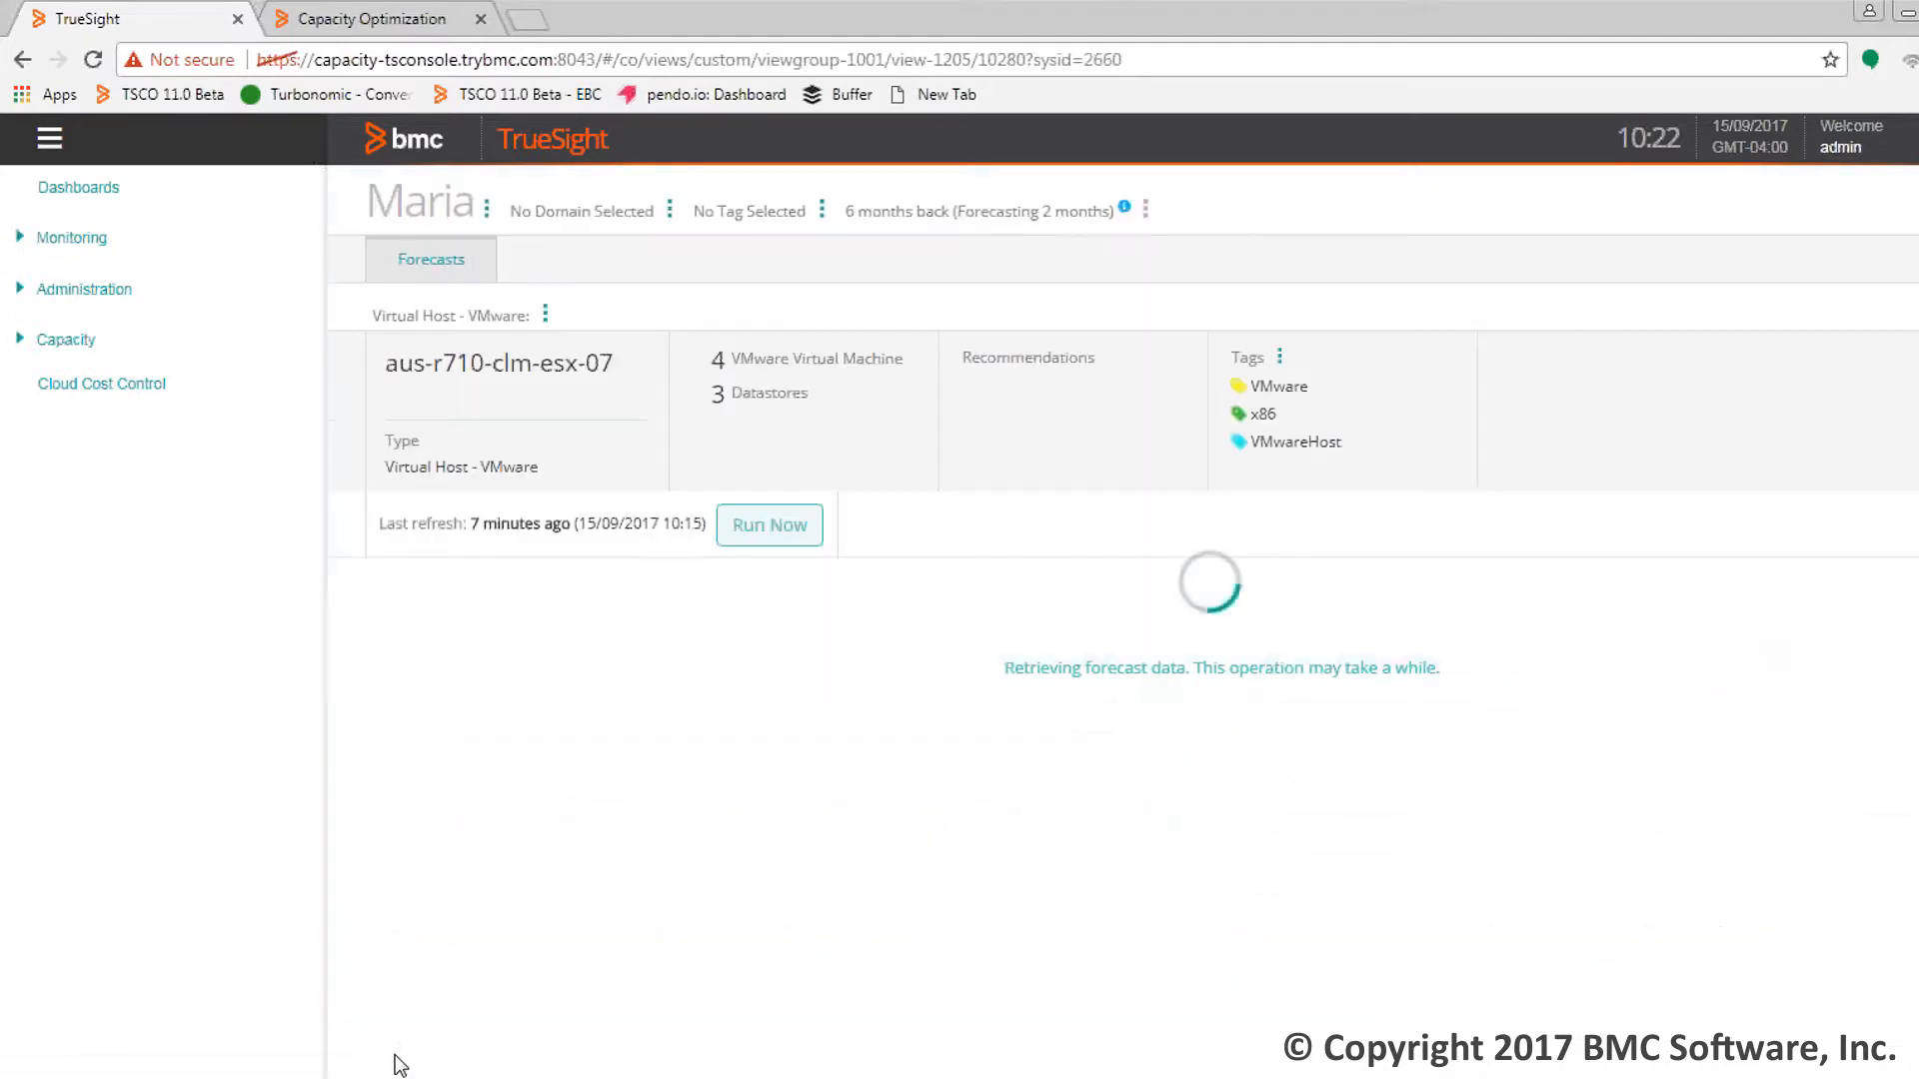
{"action": "left_click", "coordinate": [50, 142]}
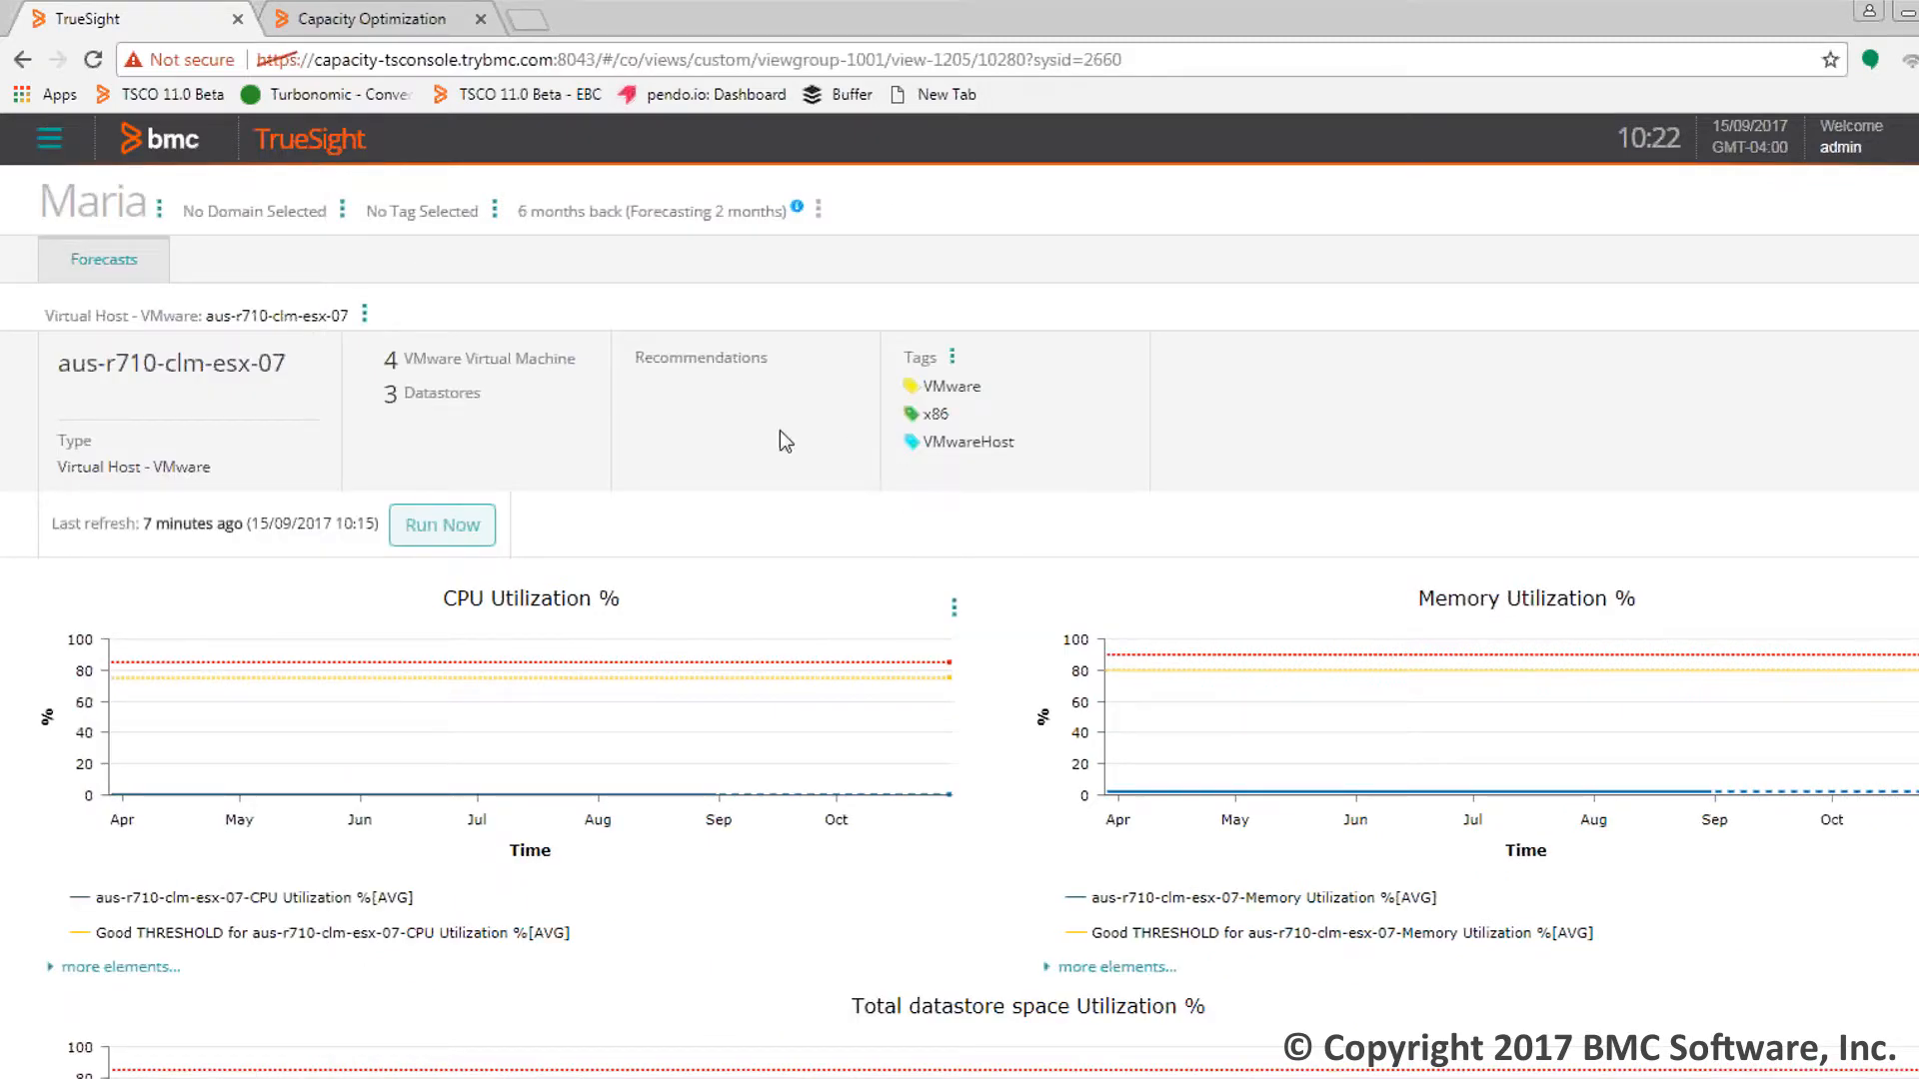
{"action": "scroll", "coordinate": [811, 717], "scroll_direction": "down", "scroll_amount": 3}
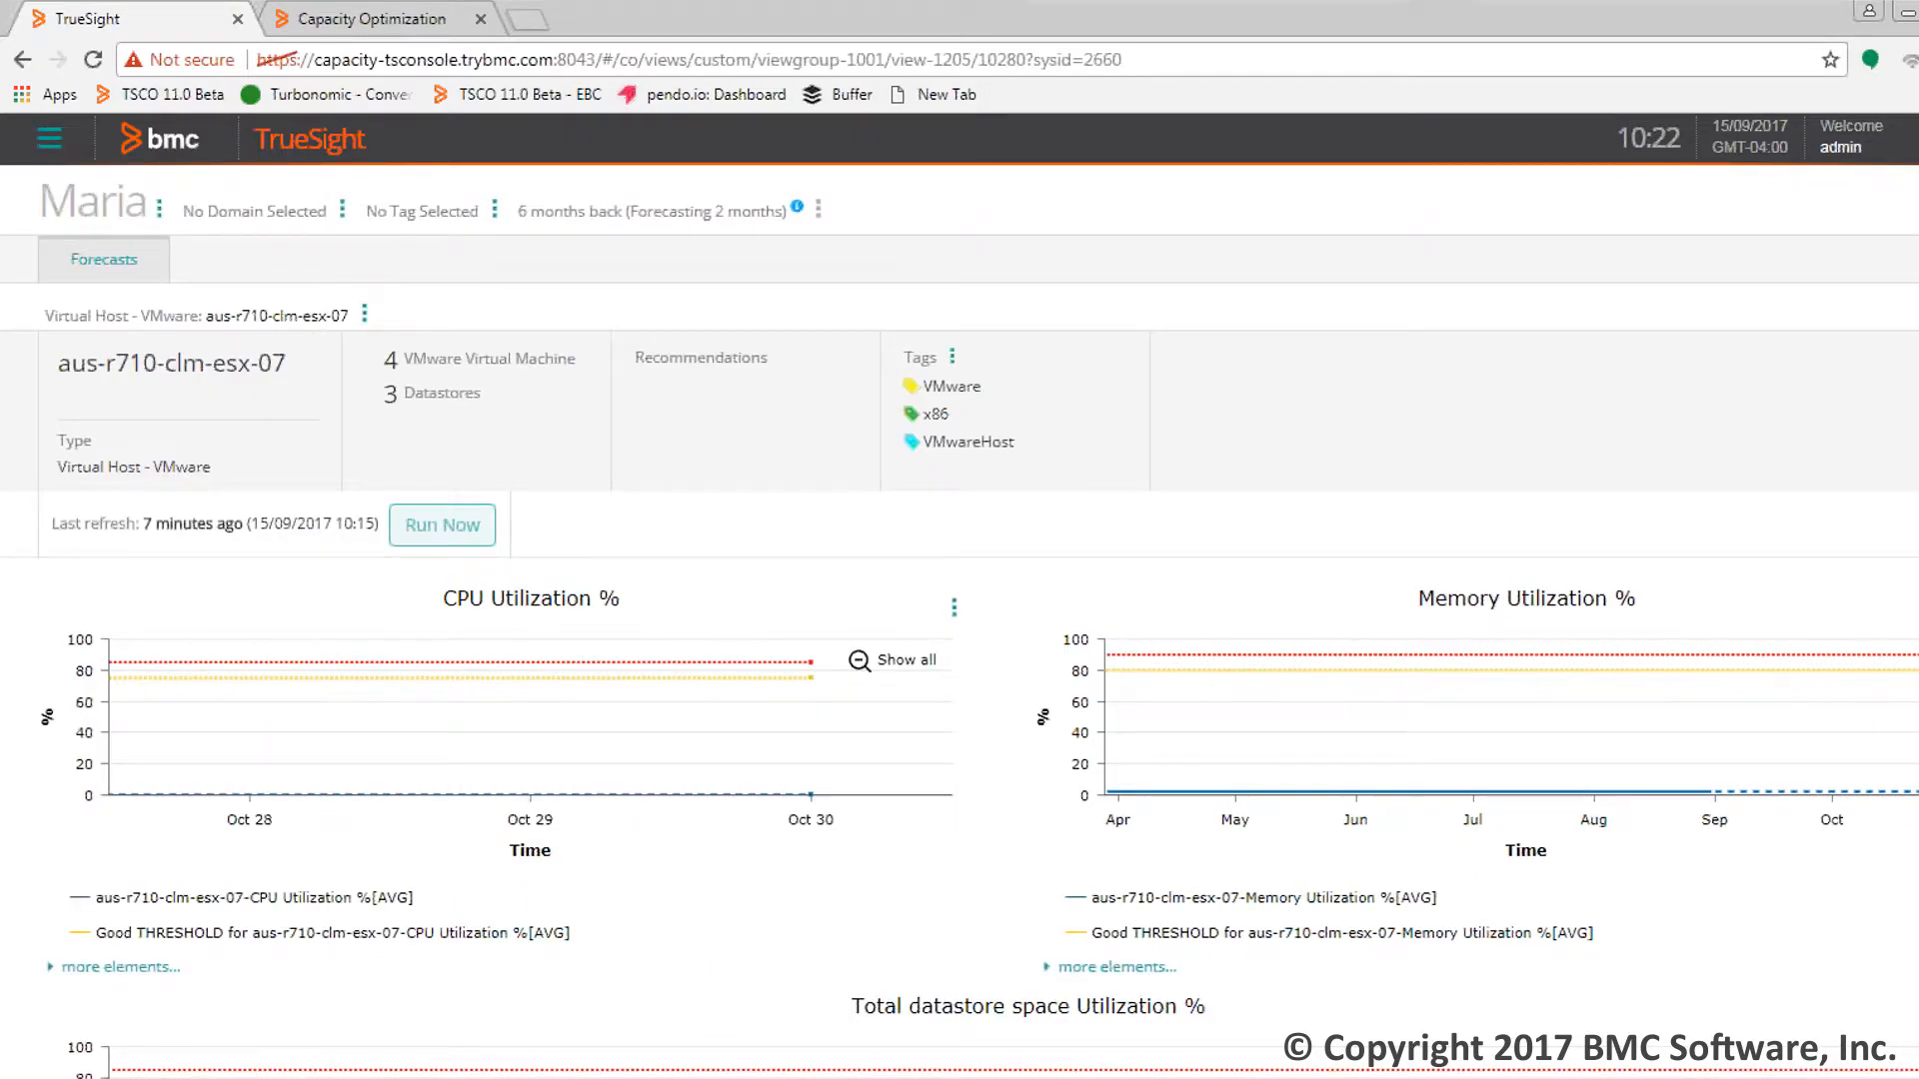
{"action": "scroll", "coordinate": [959, 619], "scroll_direction": "down", "scroll_amount": 2}
{"action": "scroll", "coordinate": [473, 250], "scroll_direction": "up", "scroll_amount": 2}
{"action": "left_click", "coordinate": [366, 318]}
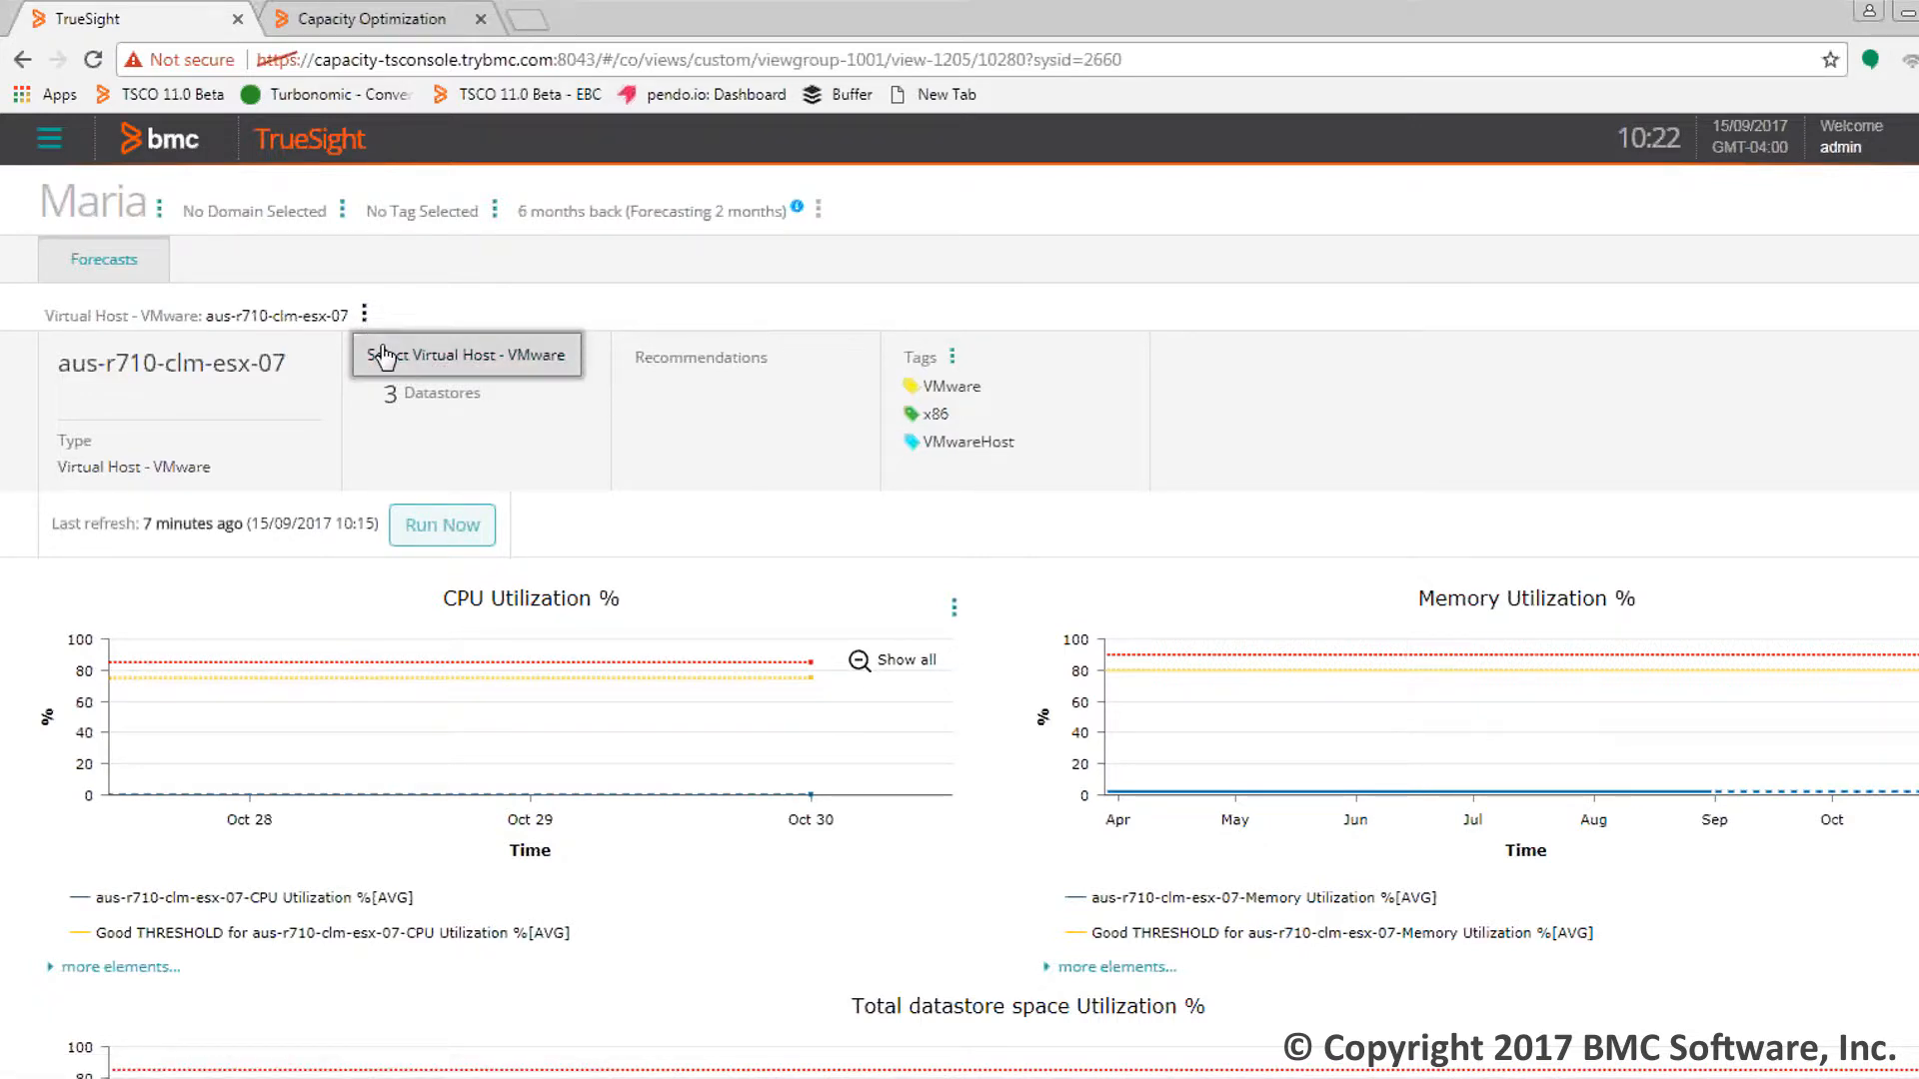
{"action": "left_click", "coordinate": [385, 308]}
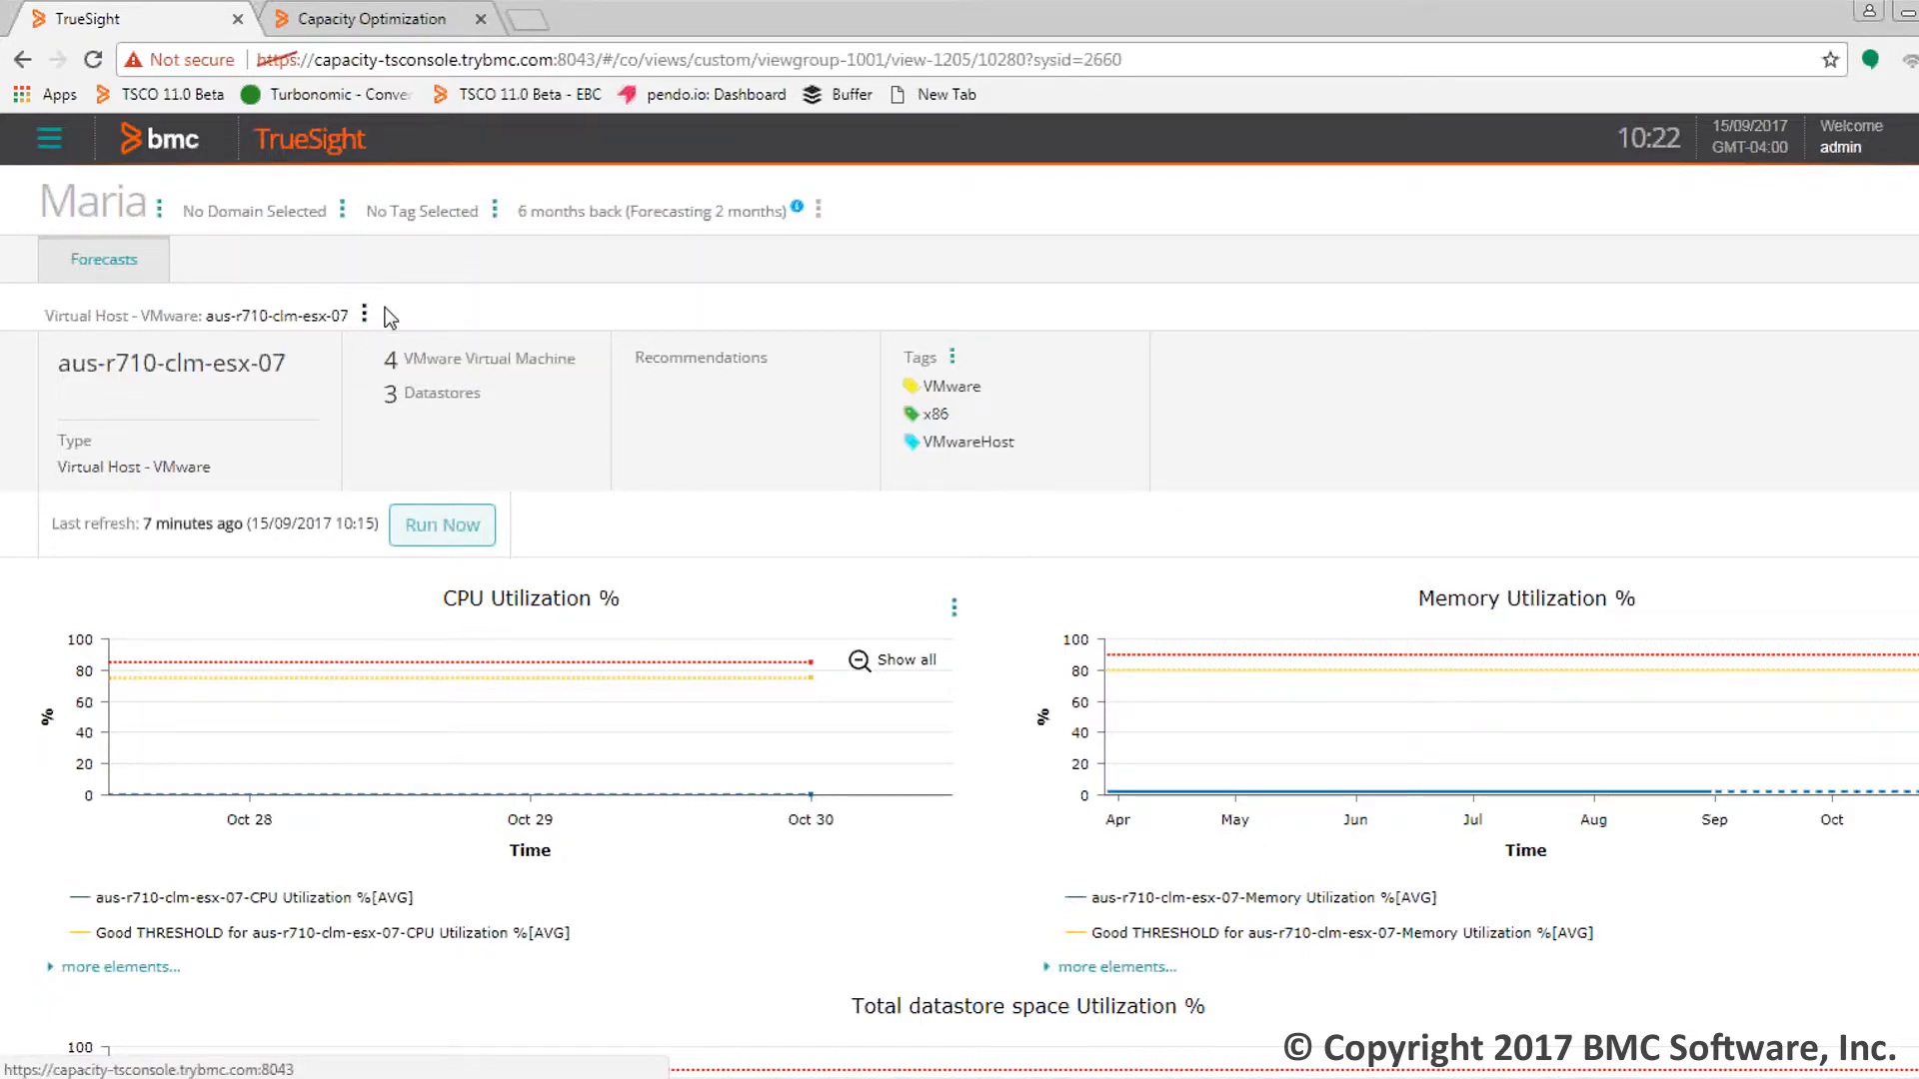
Use Select Virtual Host - VMware to switch the view to lex-rd-esx-02 and apply
{"action": "left_click", "coordinate": [364, 313]}
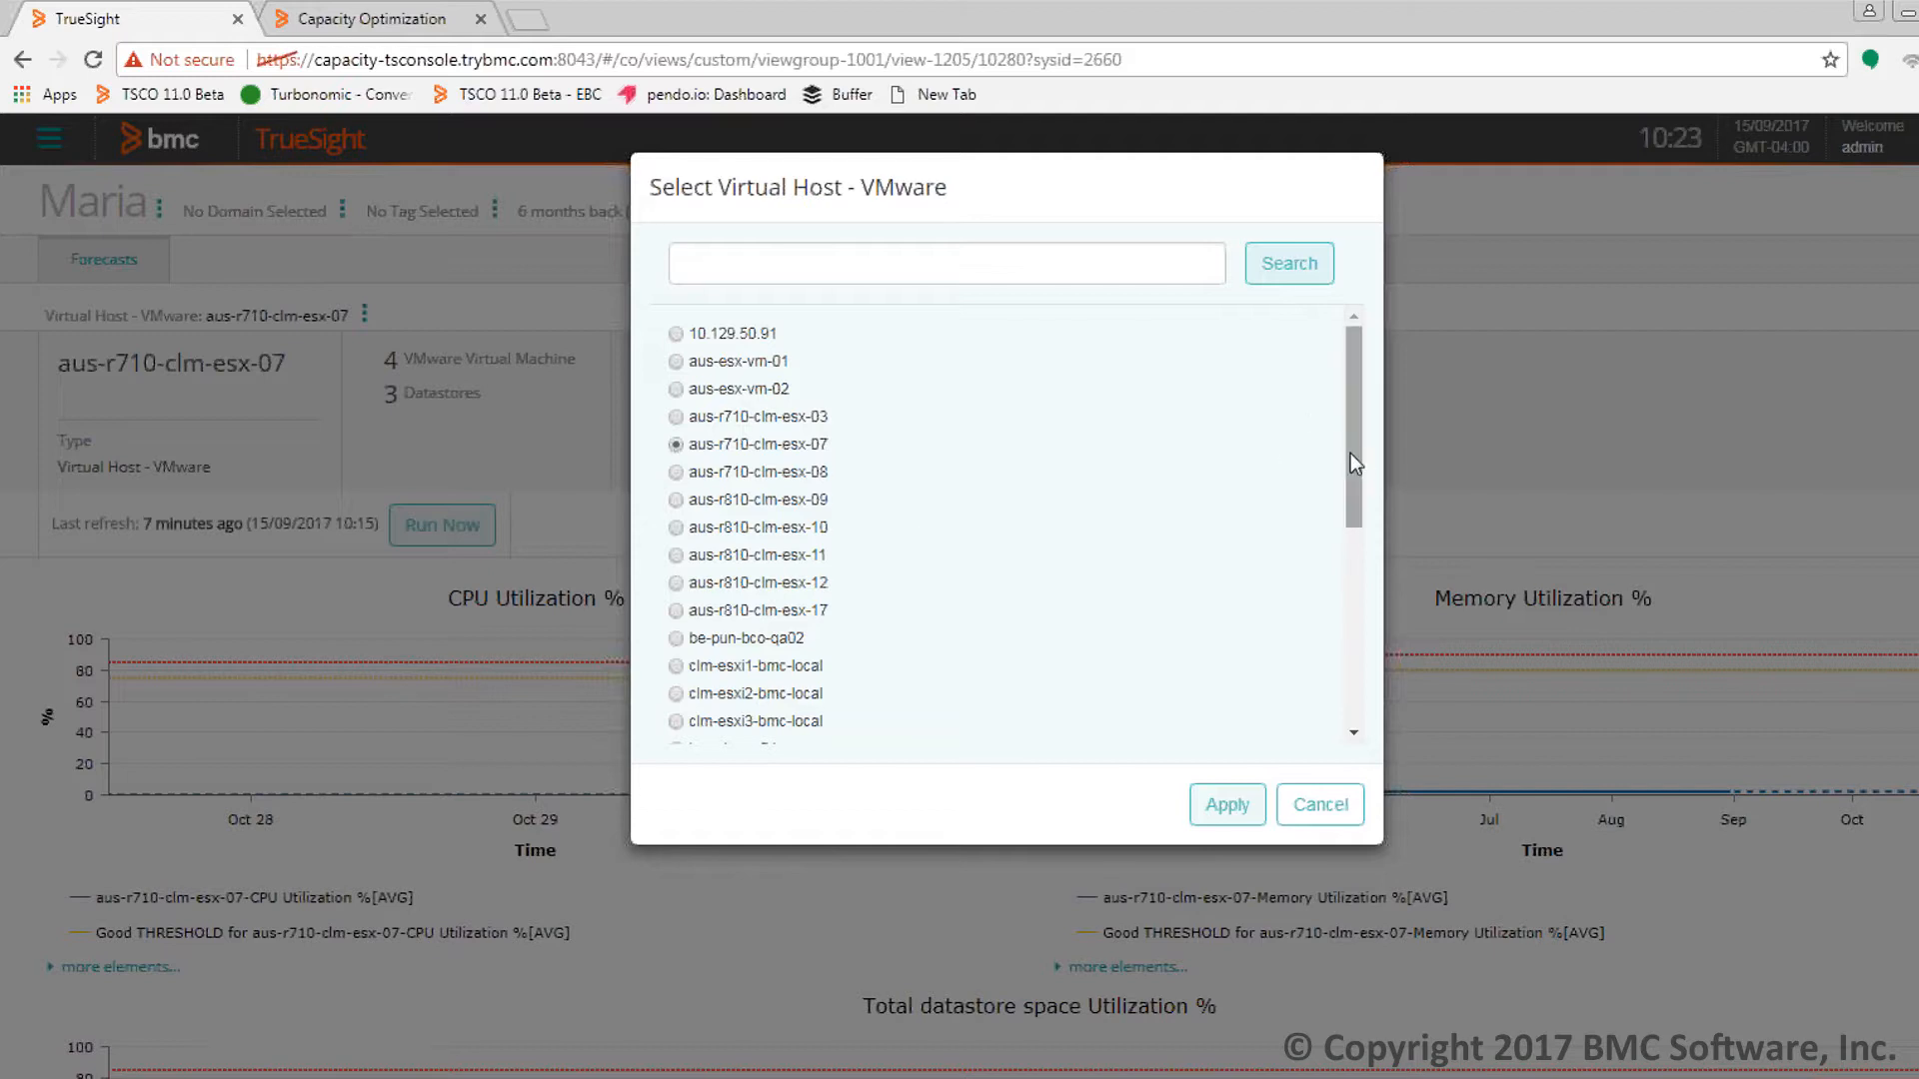
{"action": "left_click_drag", "start_coordinate": [1353, 465], "coordinate": [1348, 578]}
{"action": "left_click", "coordinate": [677, 521]}
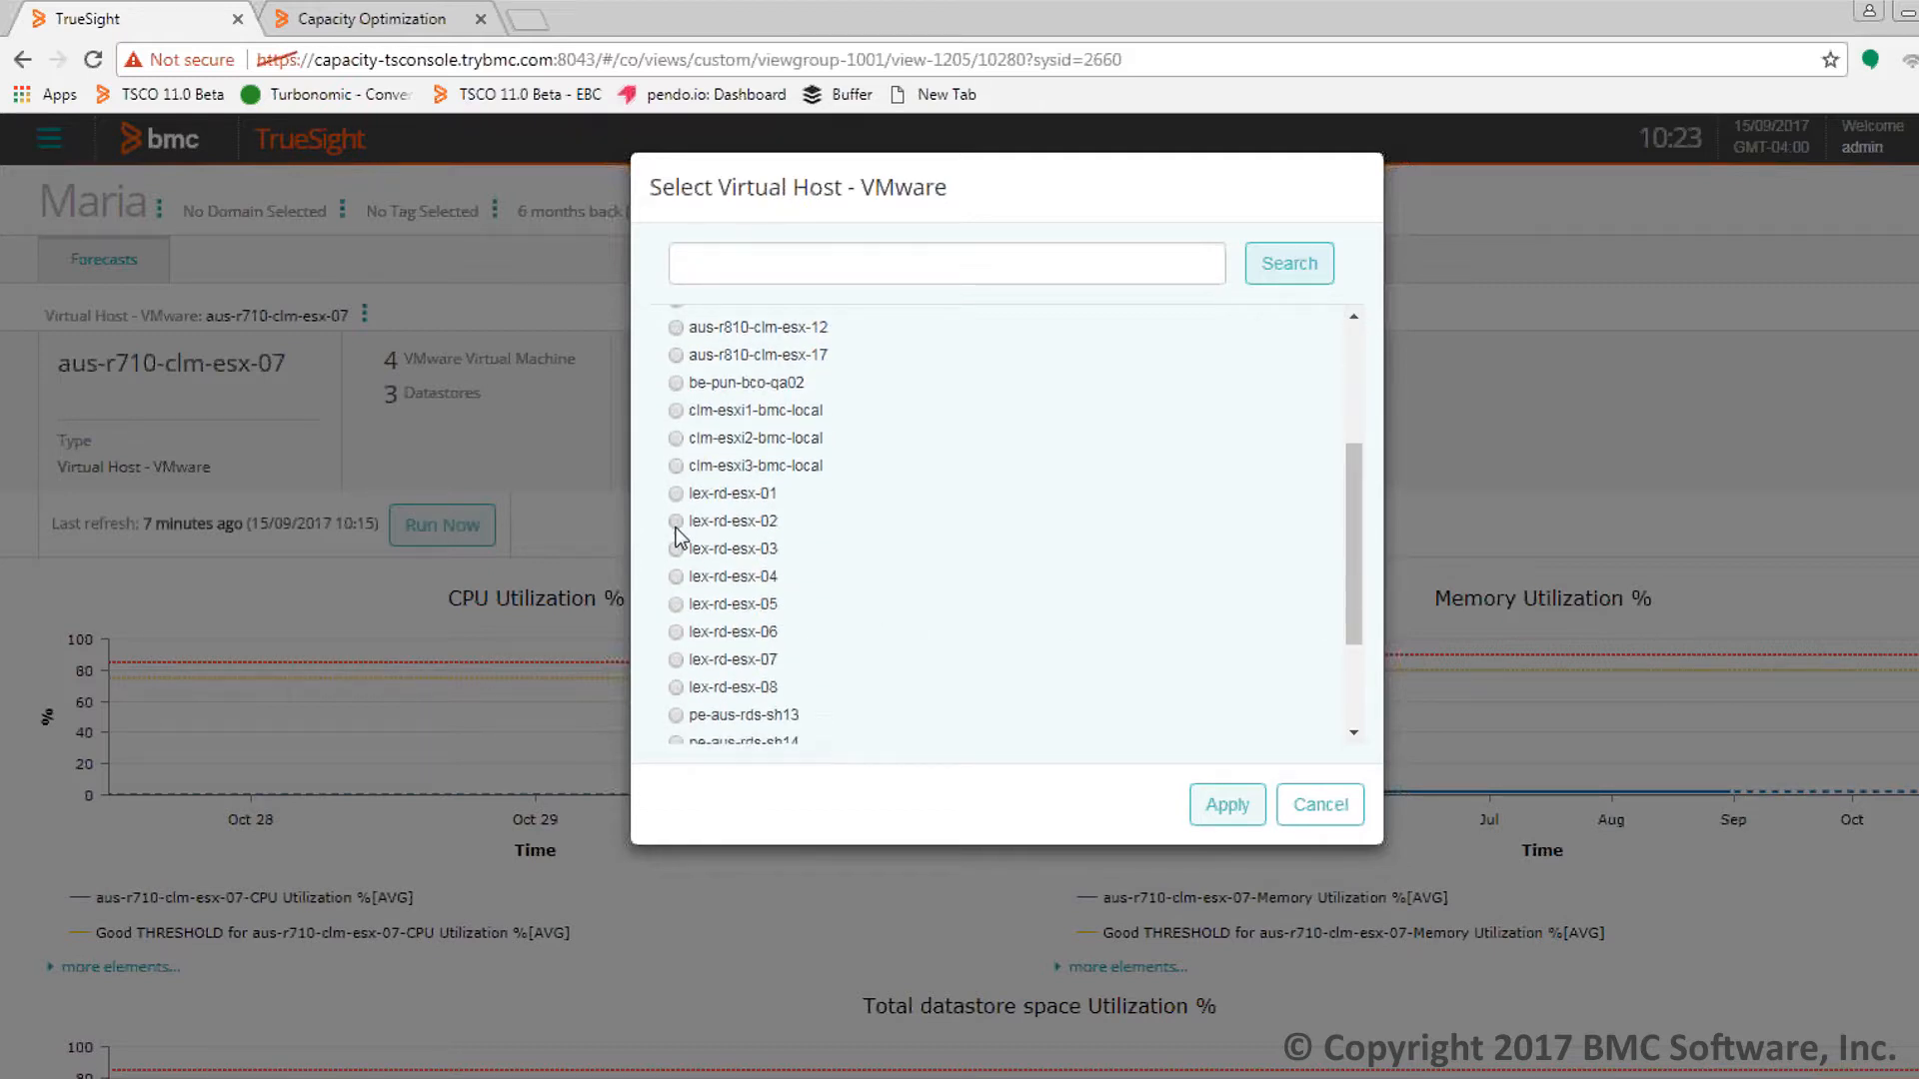
{"action": "left_click", "coordinate": [1229, 809]}
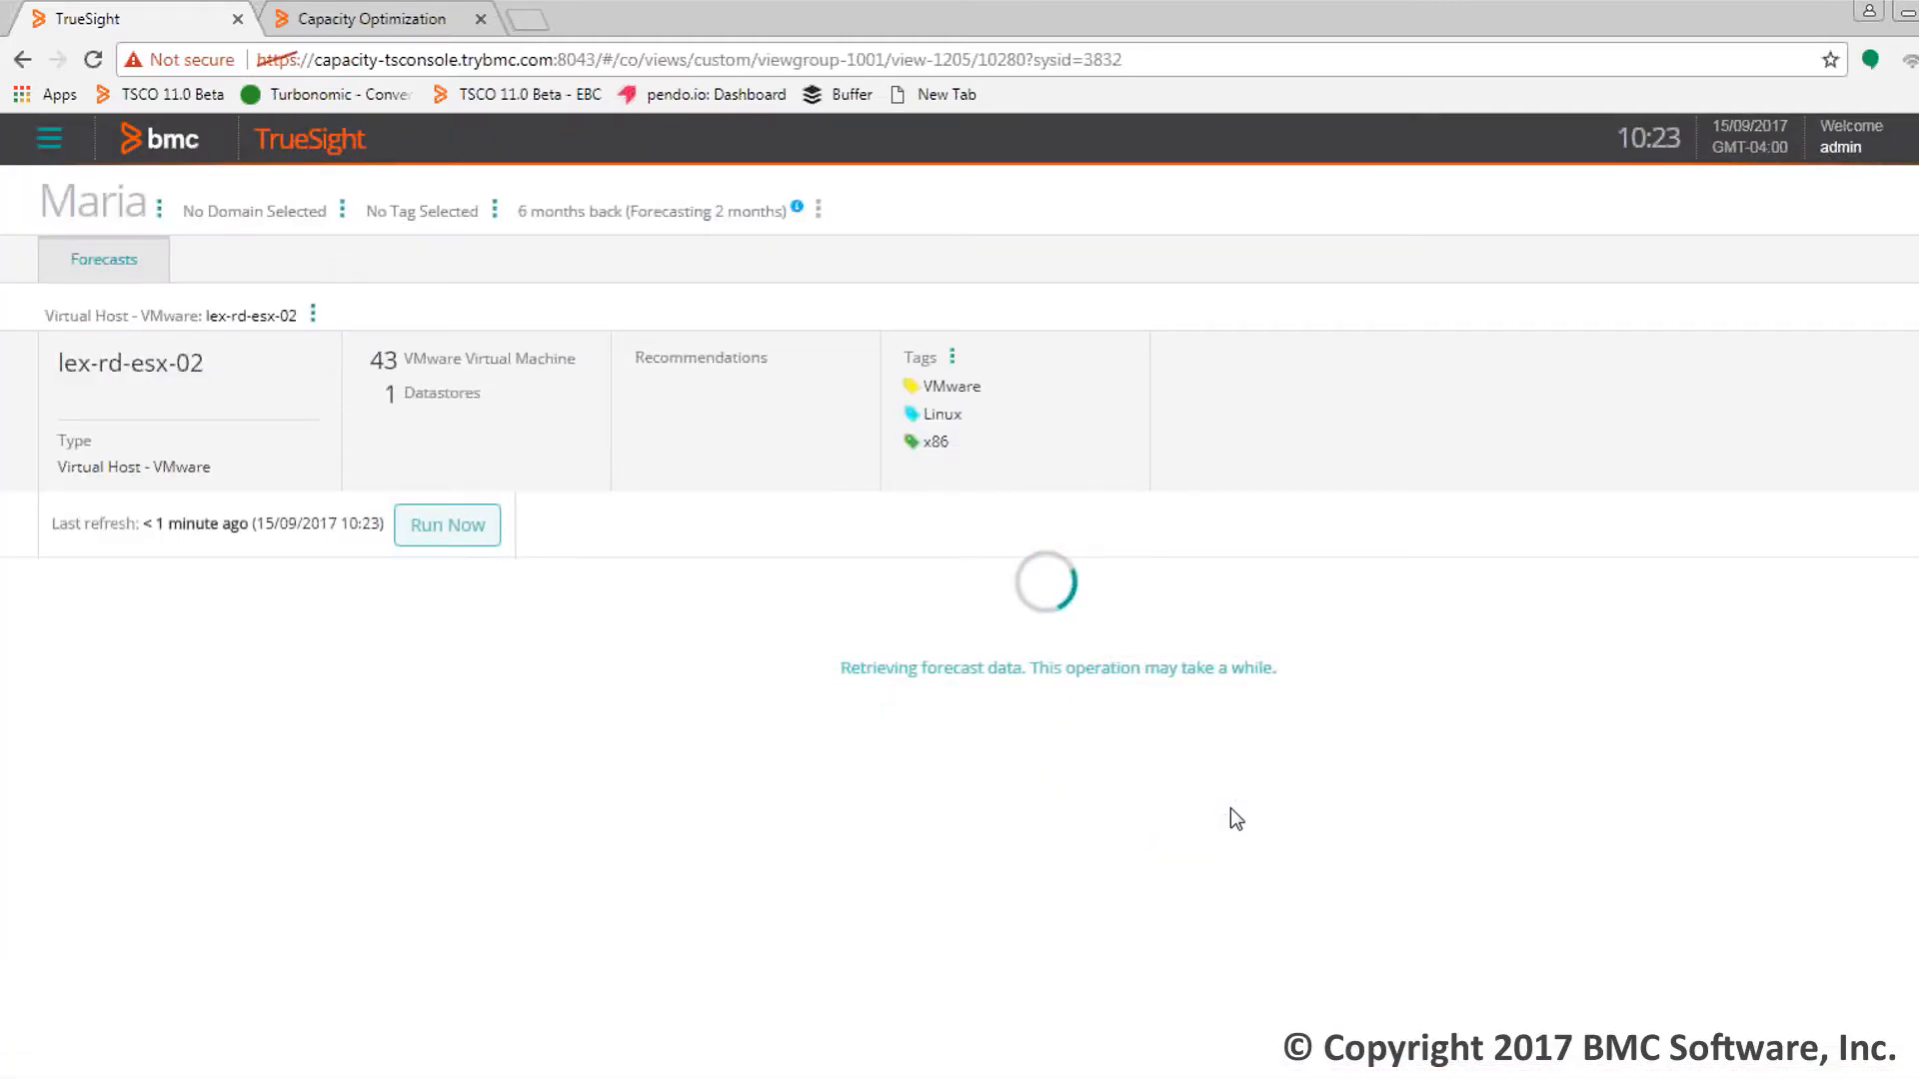
Open the Forecasts page's actions menu from the top-right kebab
{"action": "mouse_move", "coordinate": [1192, 747]}
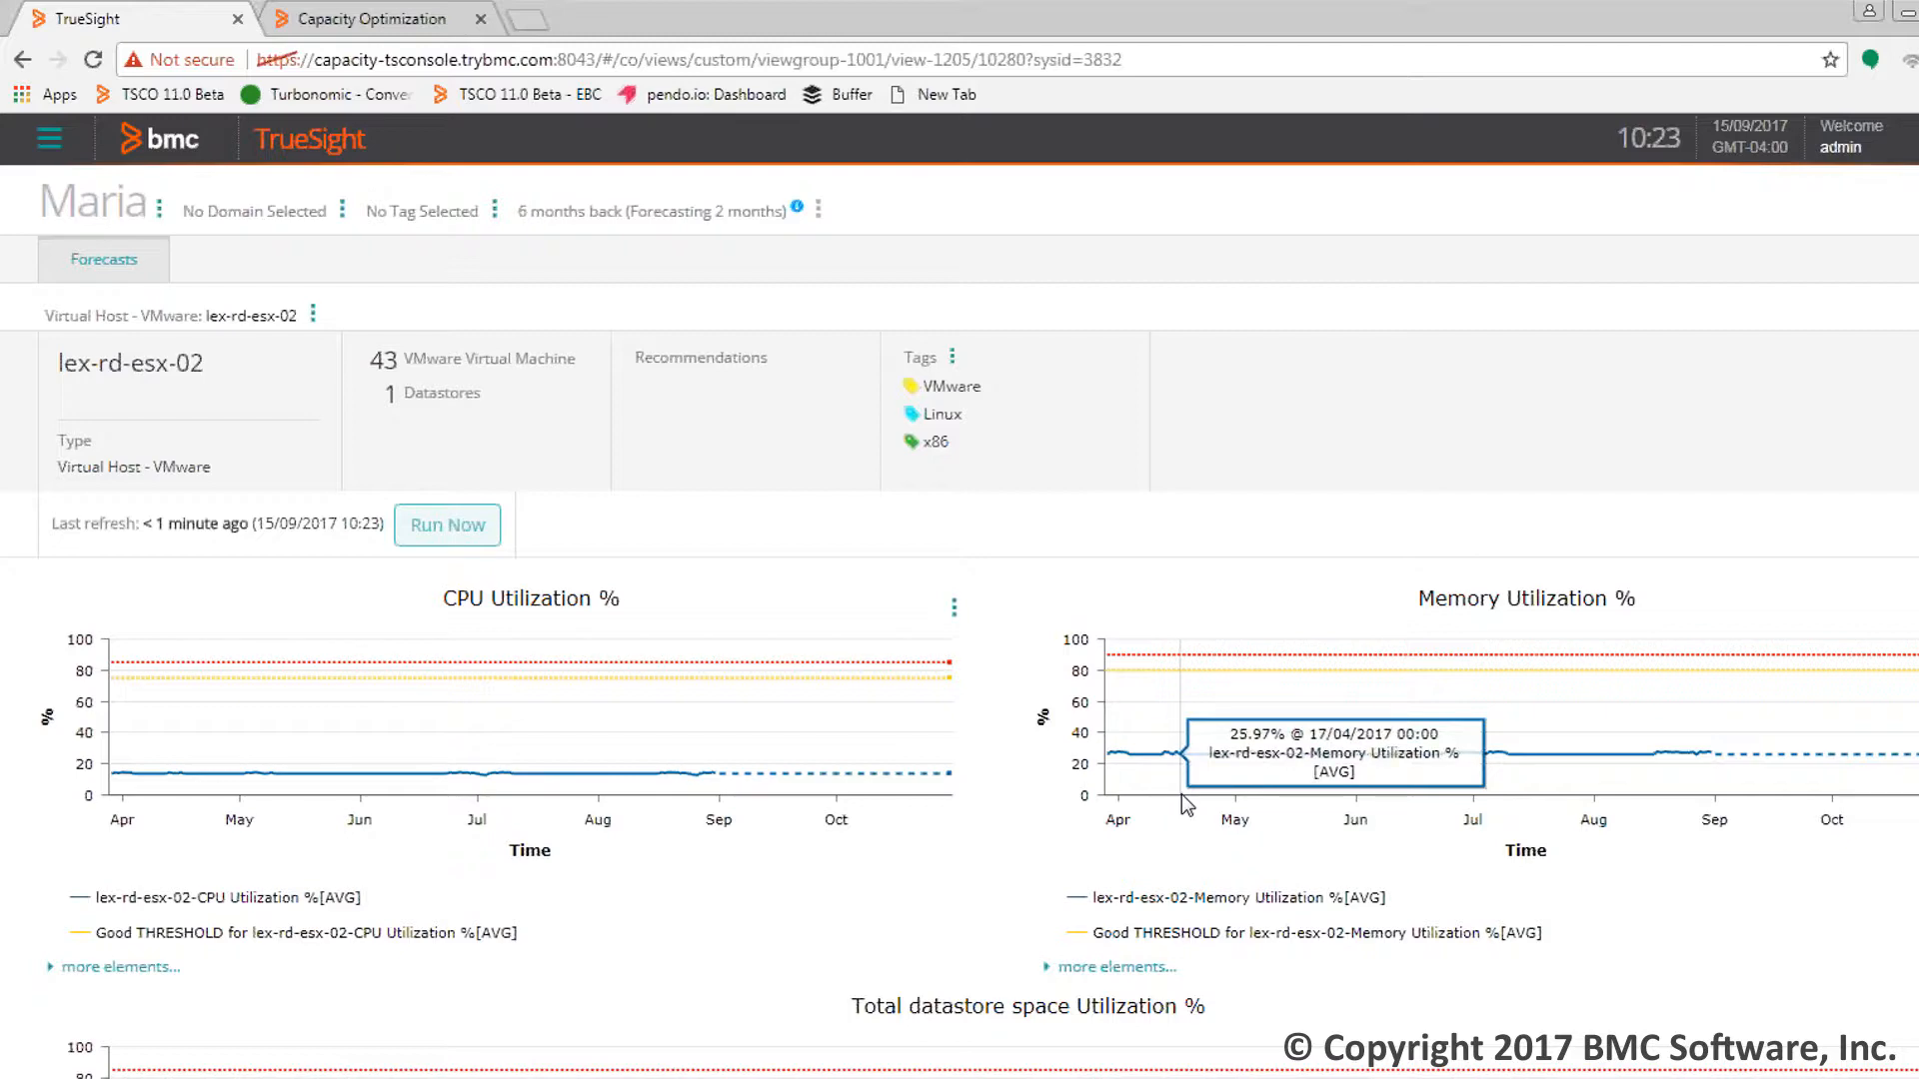
{"action": "scroll", "coordinate": [1539, 754], "scroll_direction": "down", "scroll_amount": 3}
{"action": "scroll", "coordinate": [1869, 655], "scroll_direction": "up", "scroll_amount": 3}
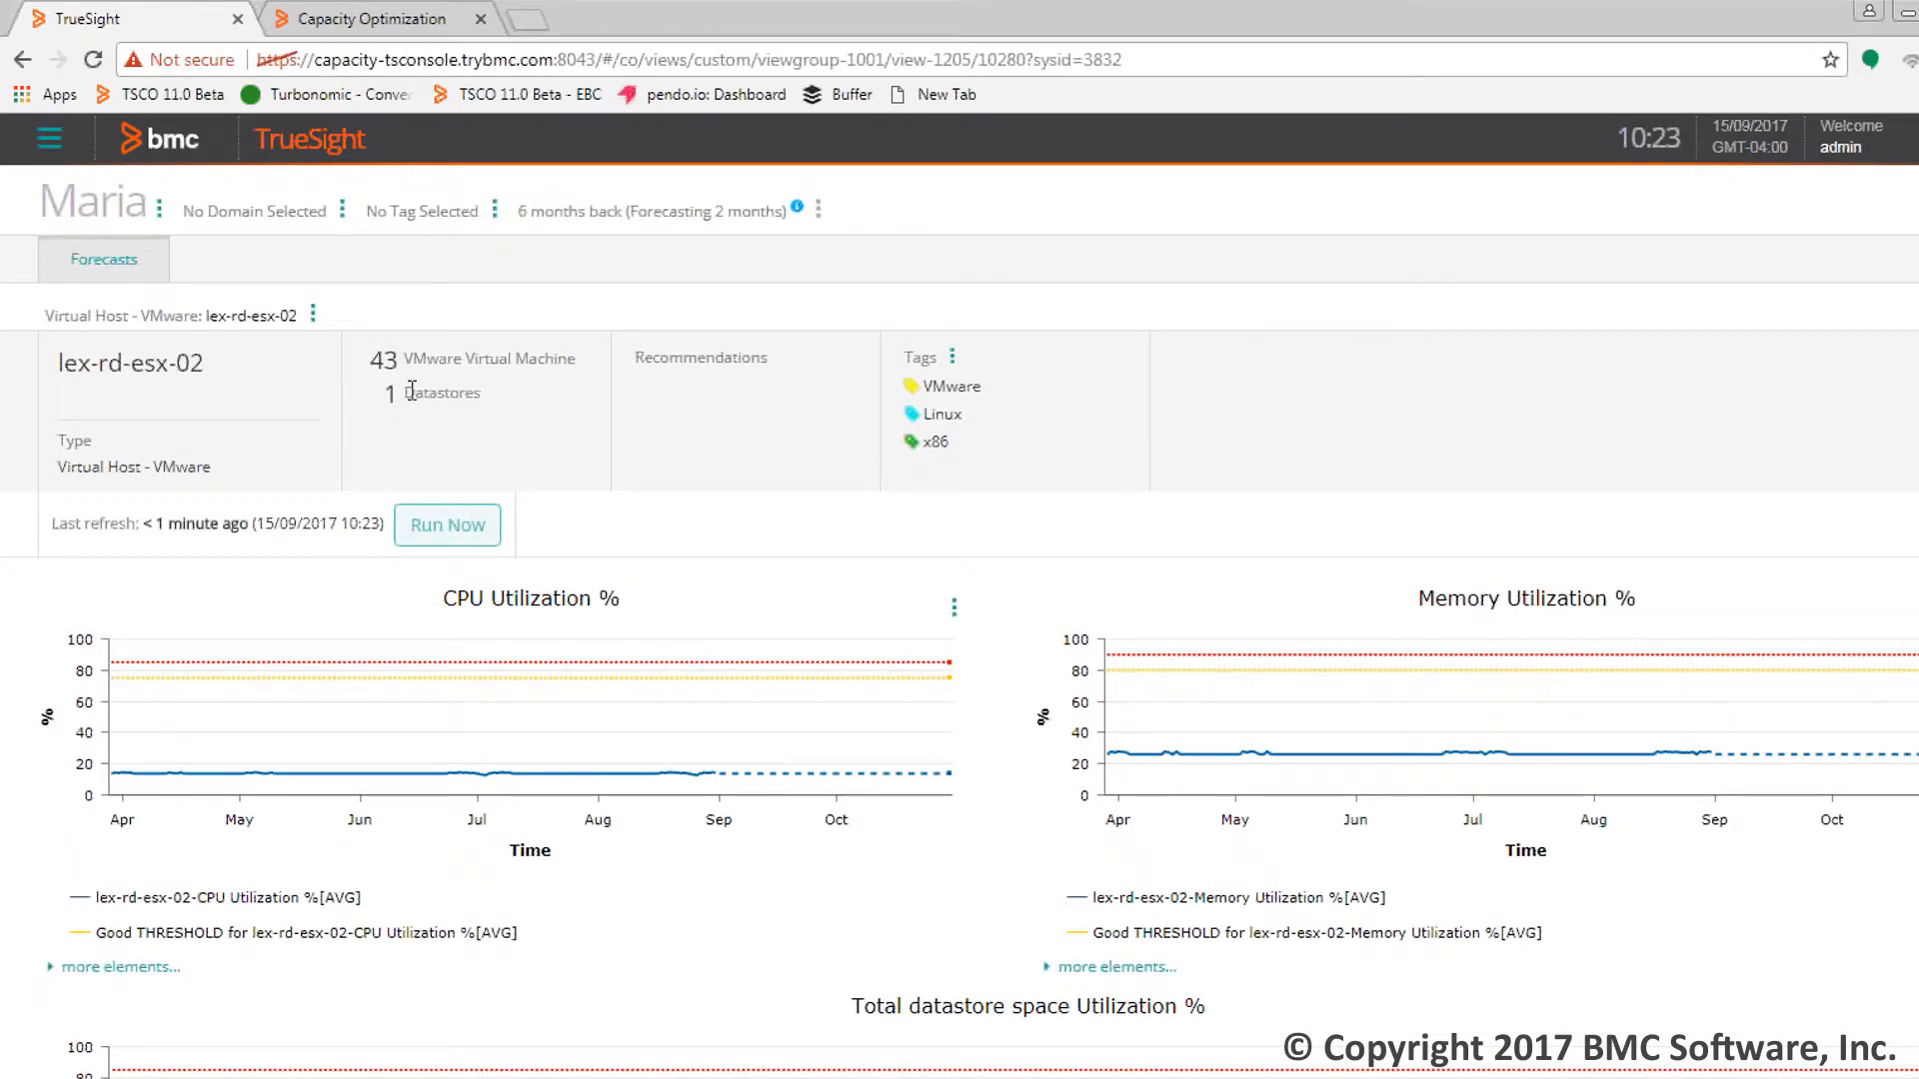
{"action": "left_click", "coordinate": [1916, 208]}
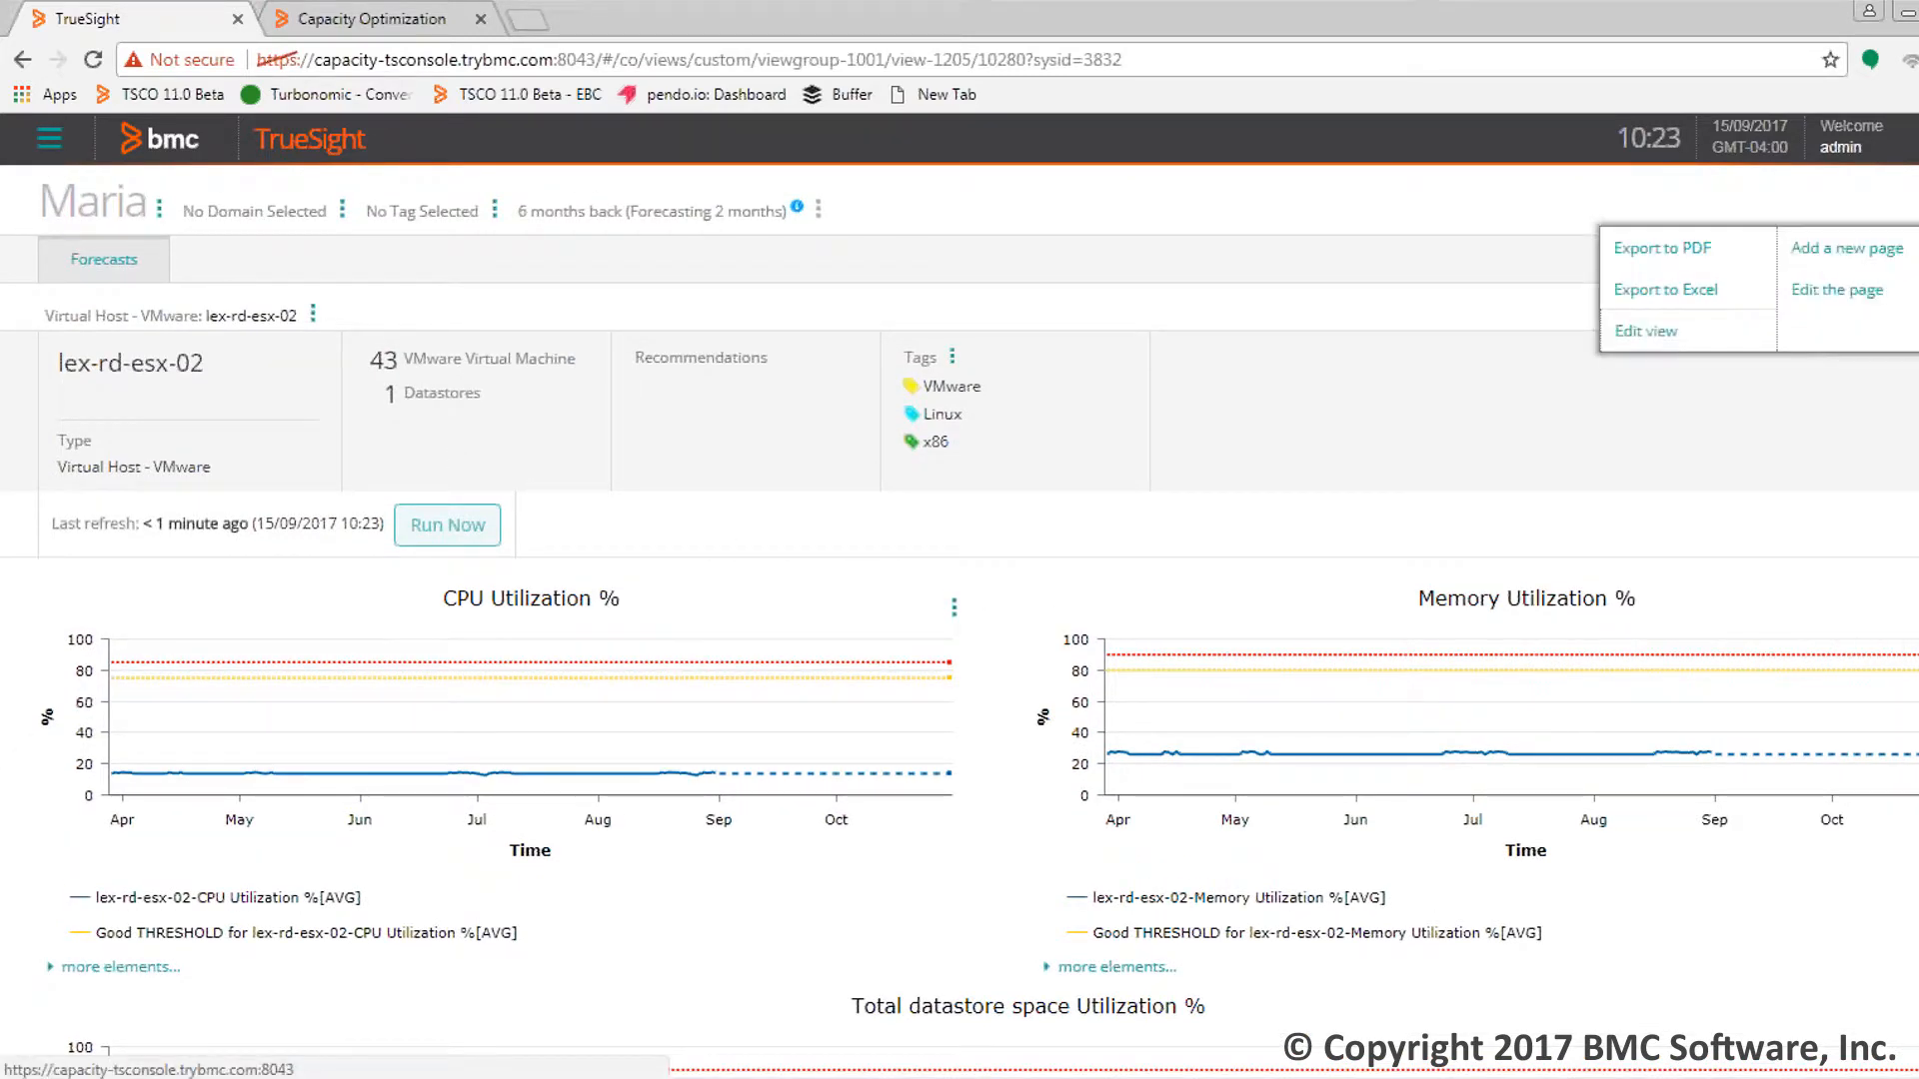
Edit the page to remove the 'Virtual Host - VMware' display system type, then save
{"action": "left_click", "coordinate": [1837, 292]}
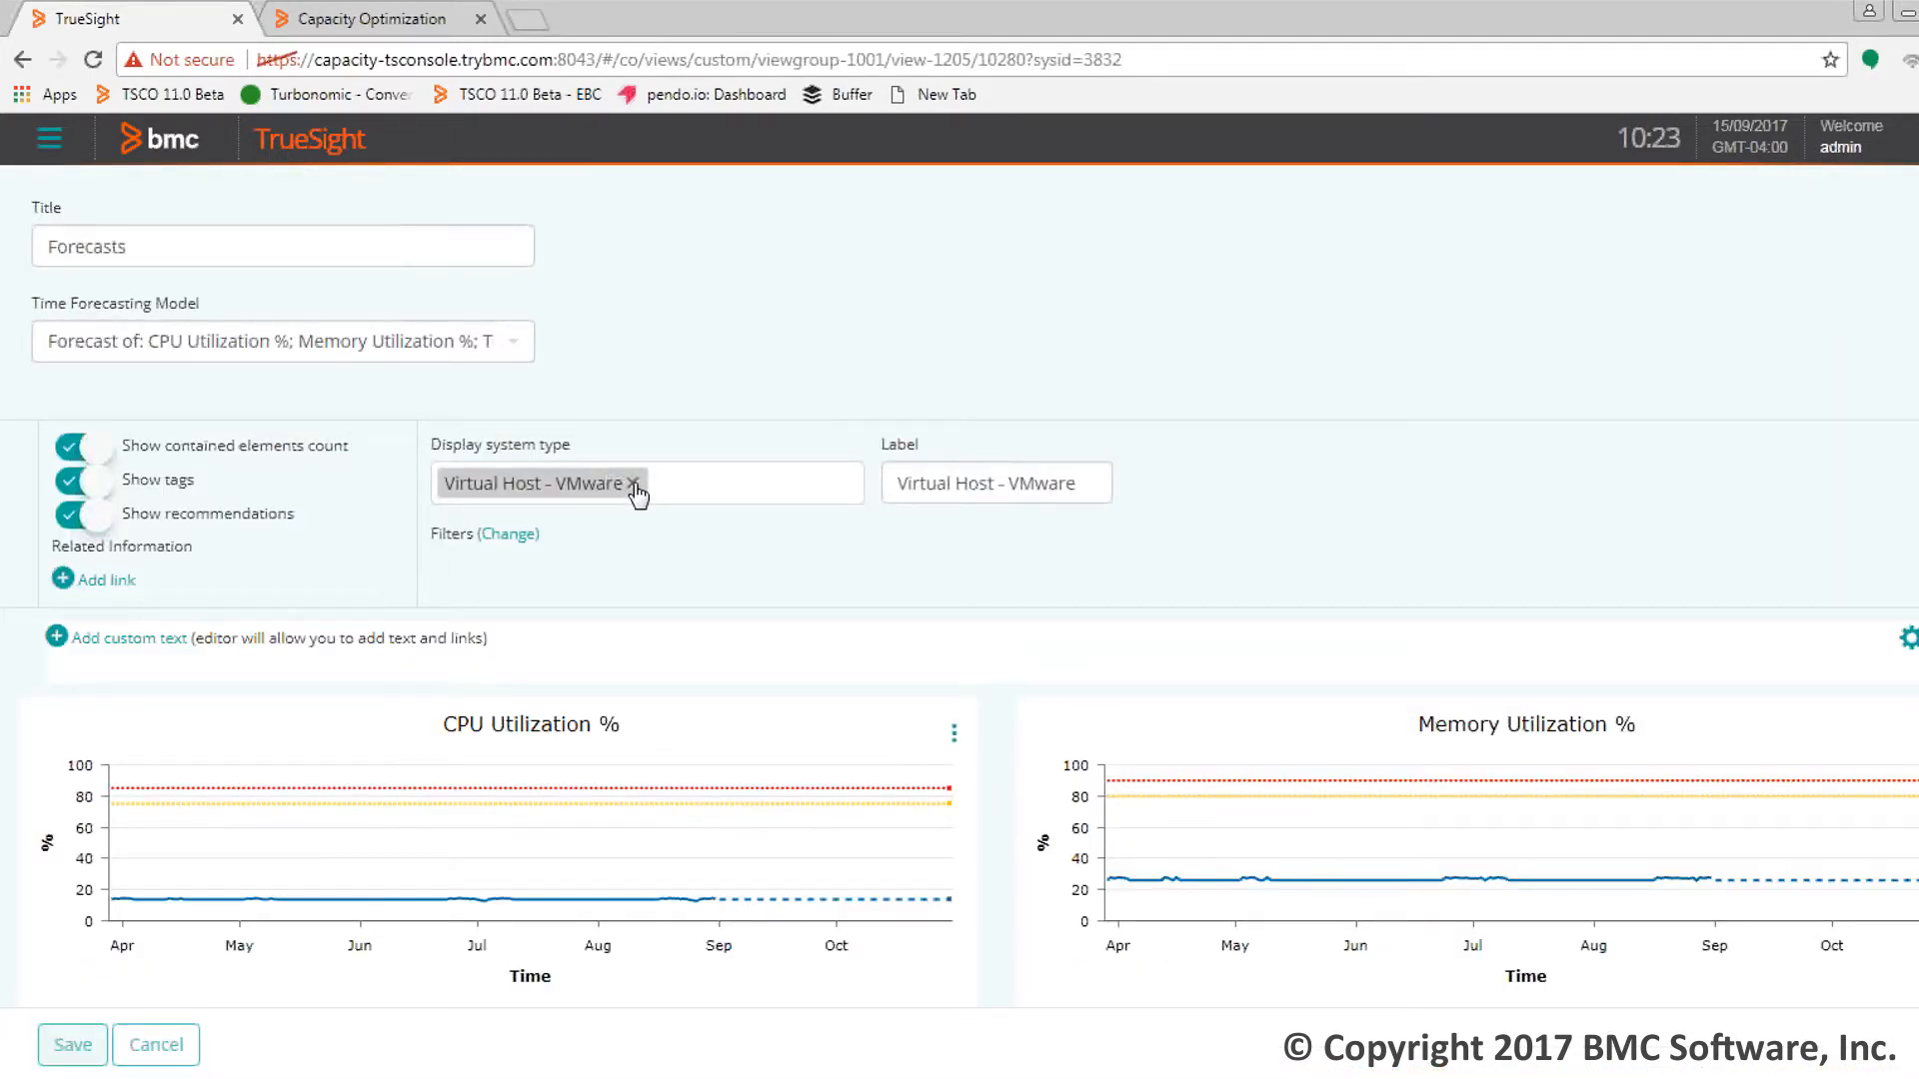
{"action": "left_click", "coordinate": [633, 483]}
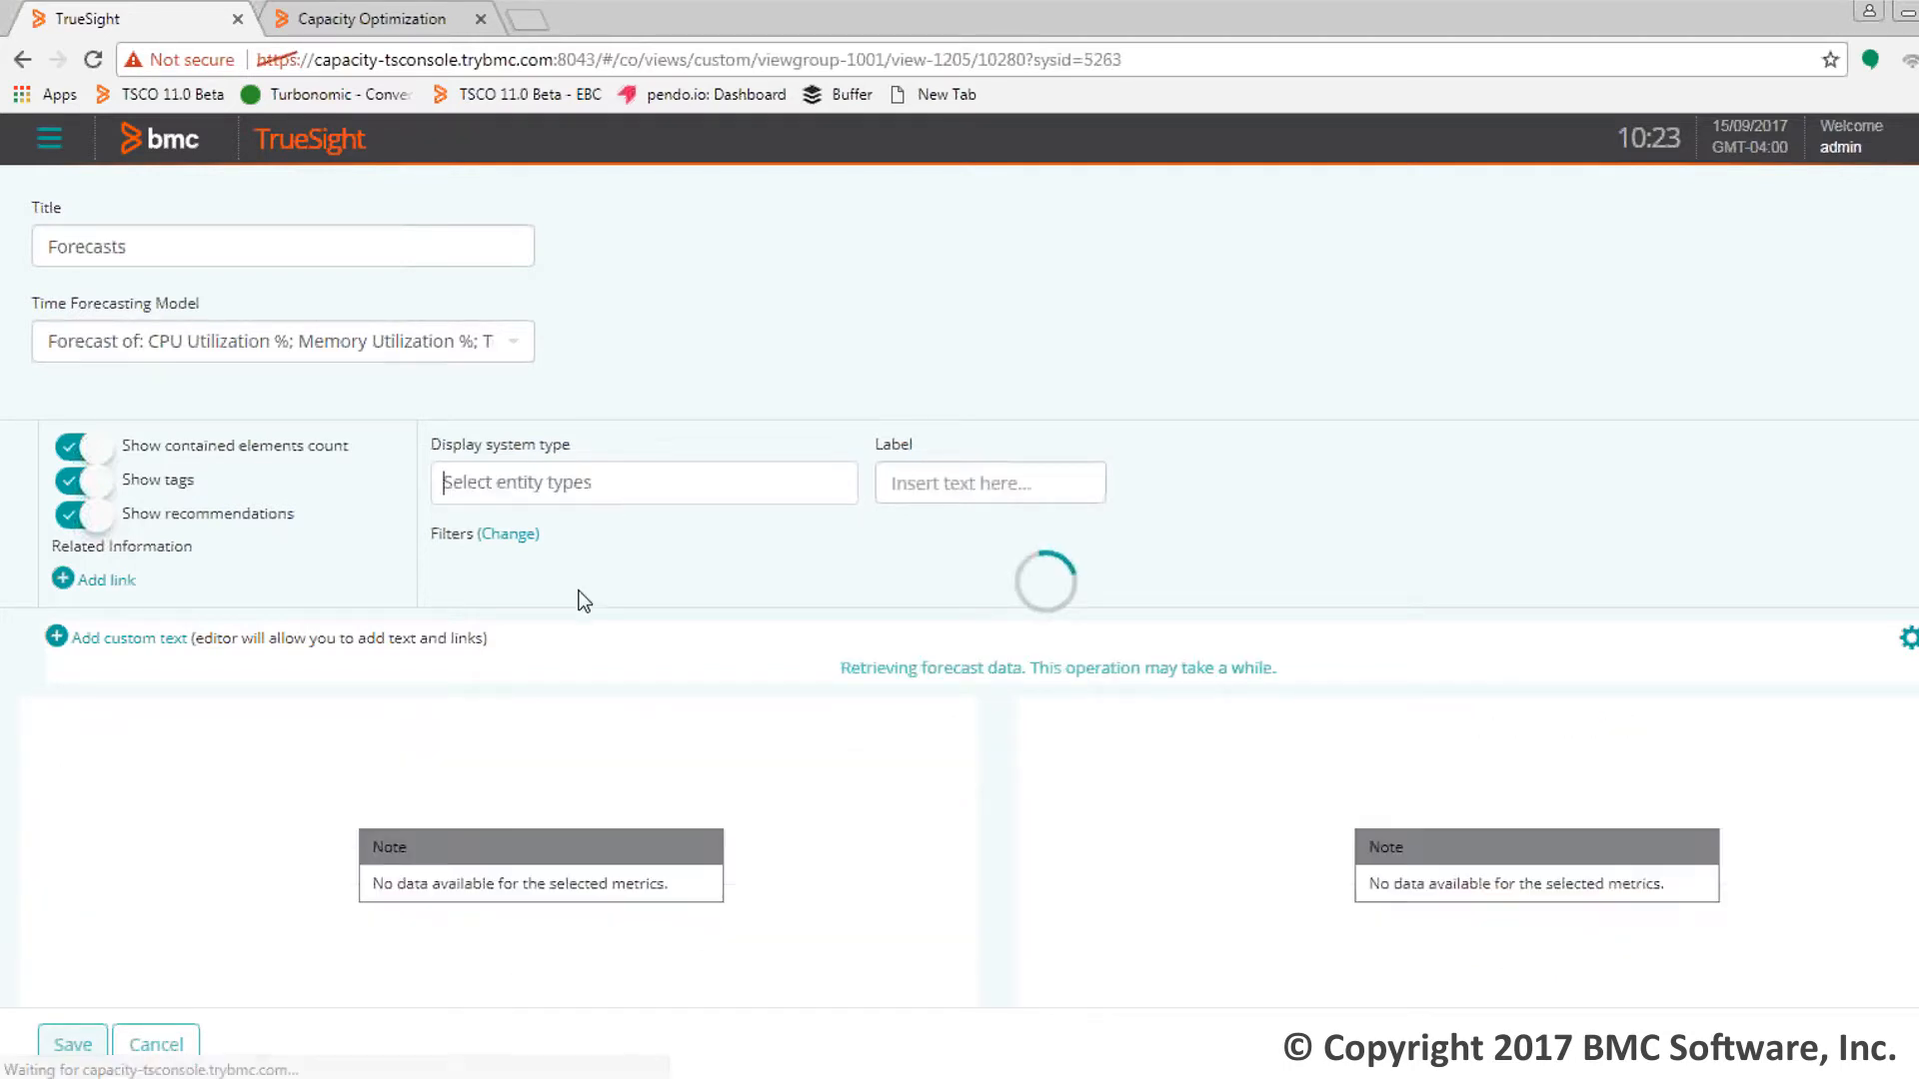
{"action": "left_click", "coordinate": [80, 1044]}
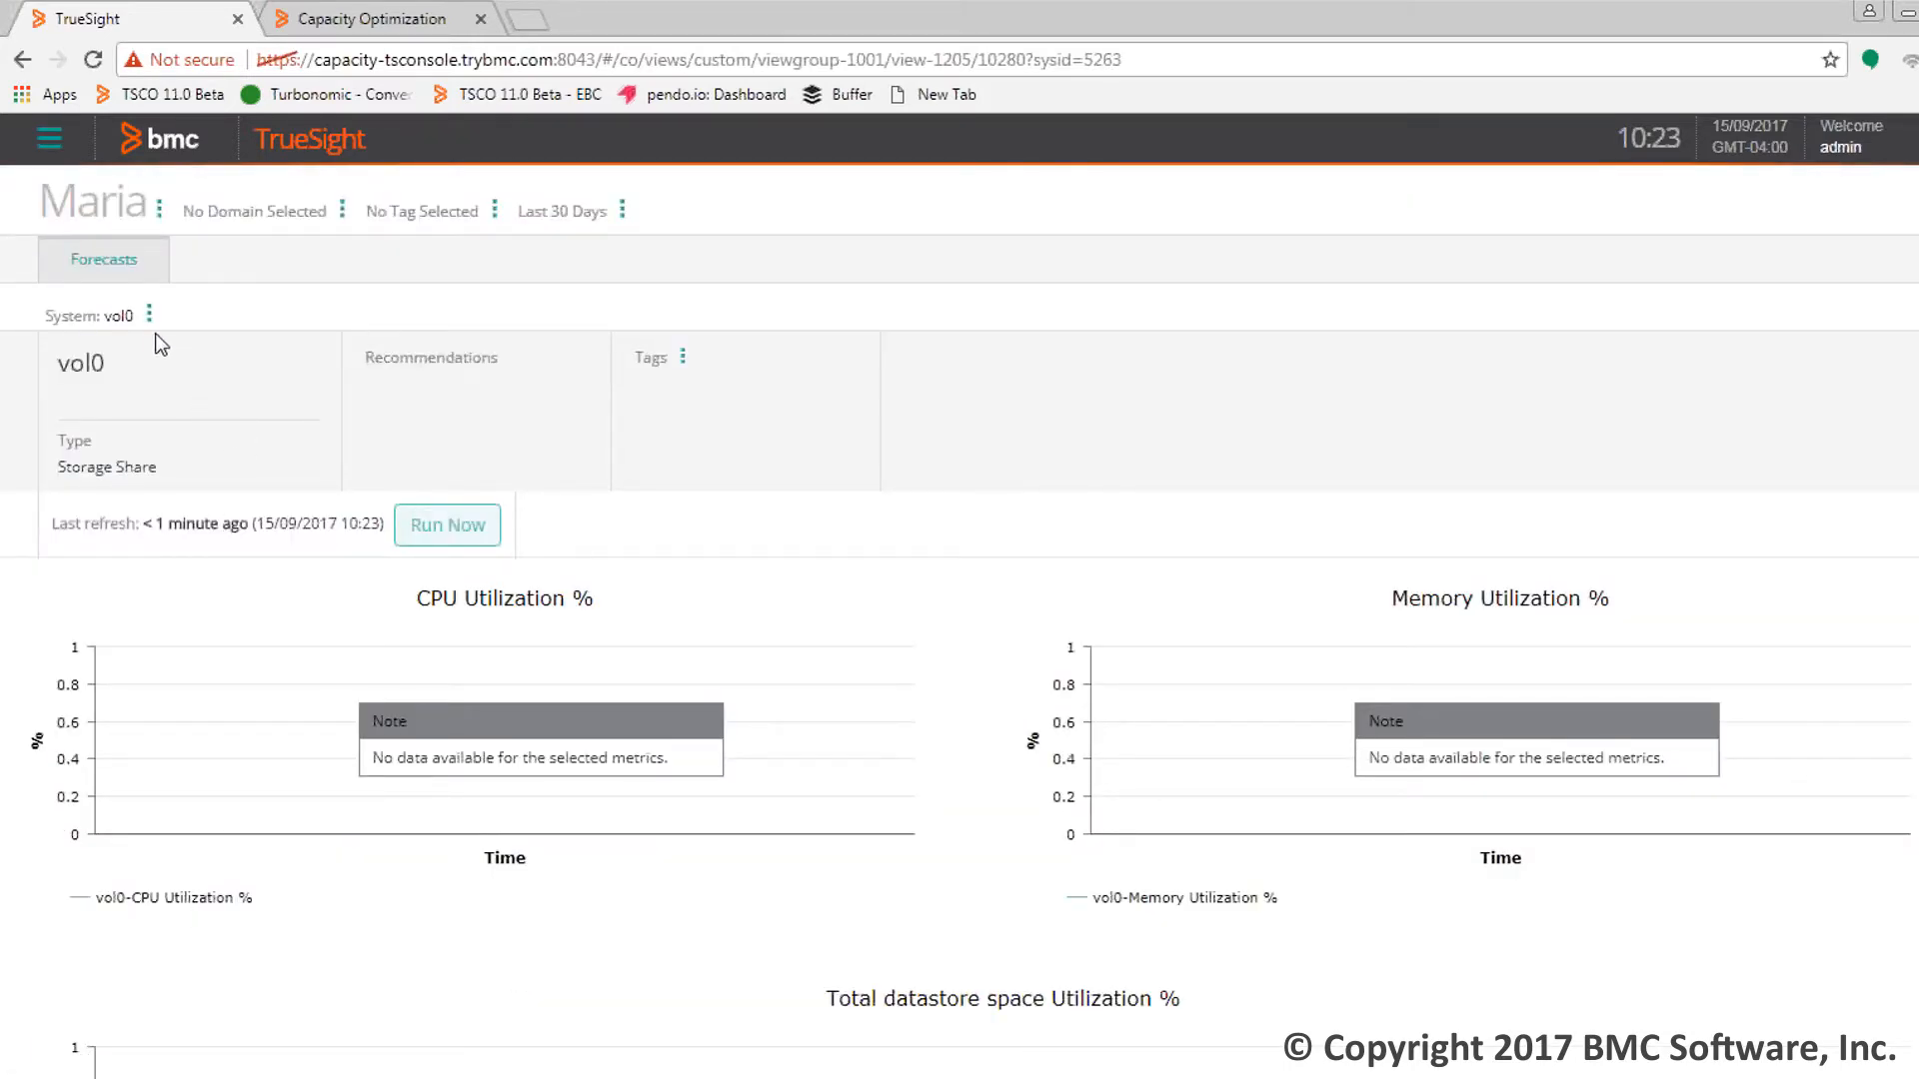
Search systems for 'Cluster' and apply Phx-Cluster B as the Forecasts page system
{"action": "left_click", "coordinate": [149, 315]}
{"action": "left_click", "coordinate": [171, 360]}
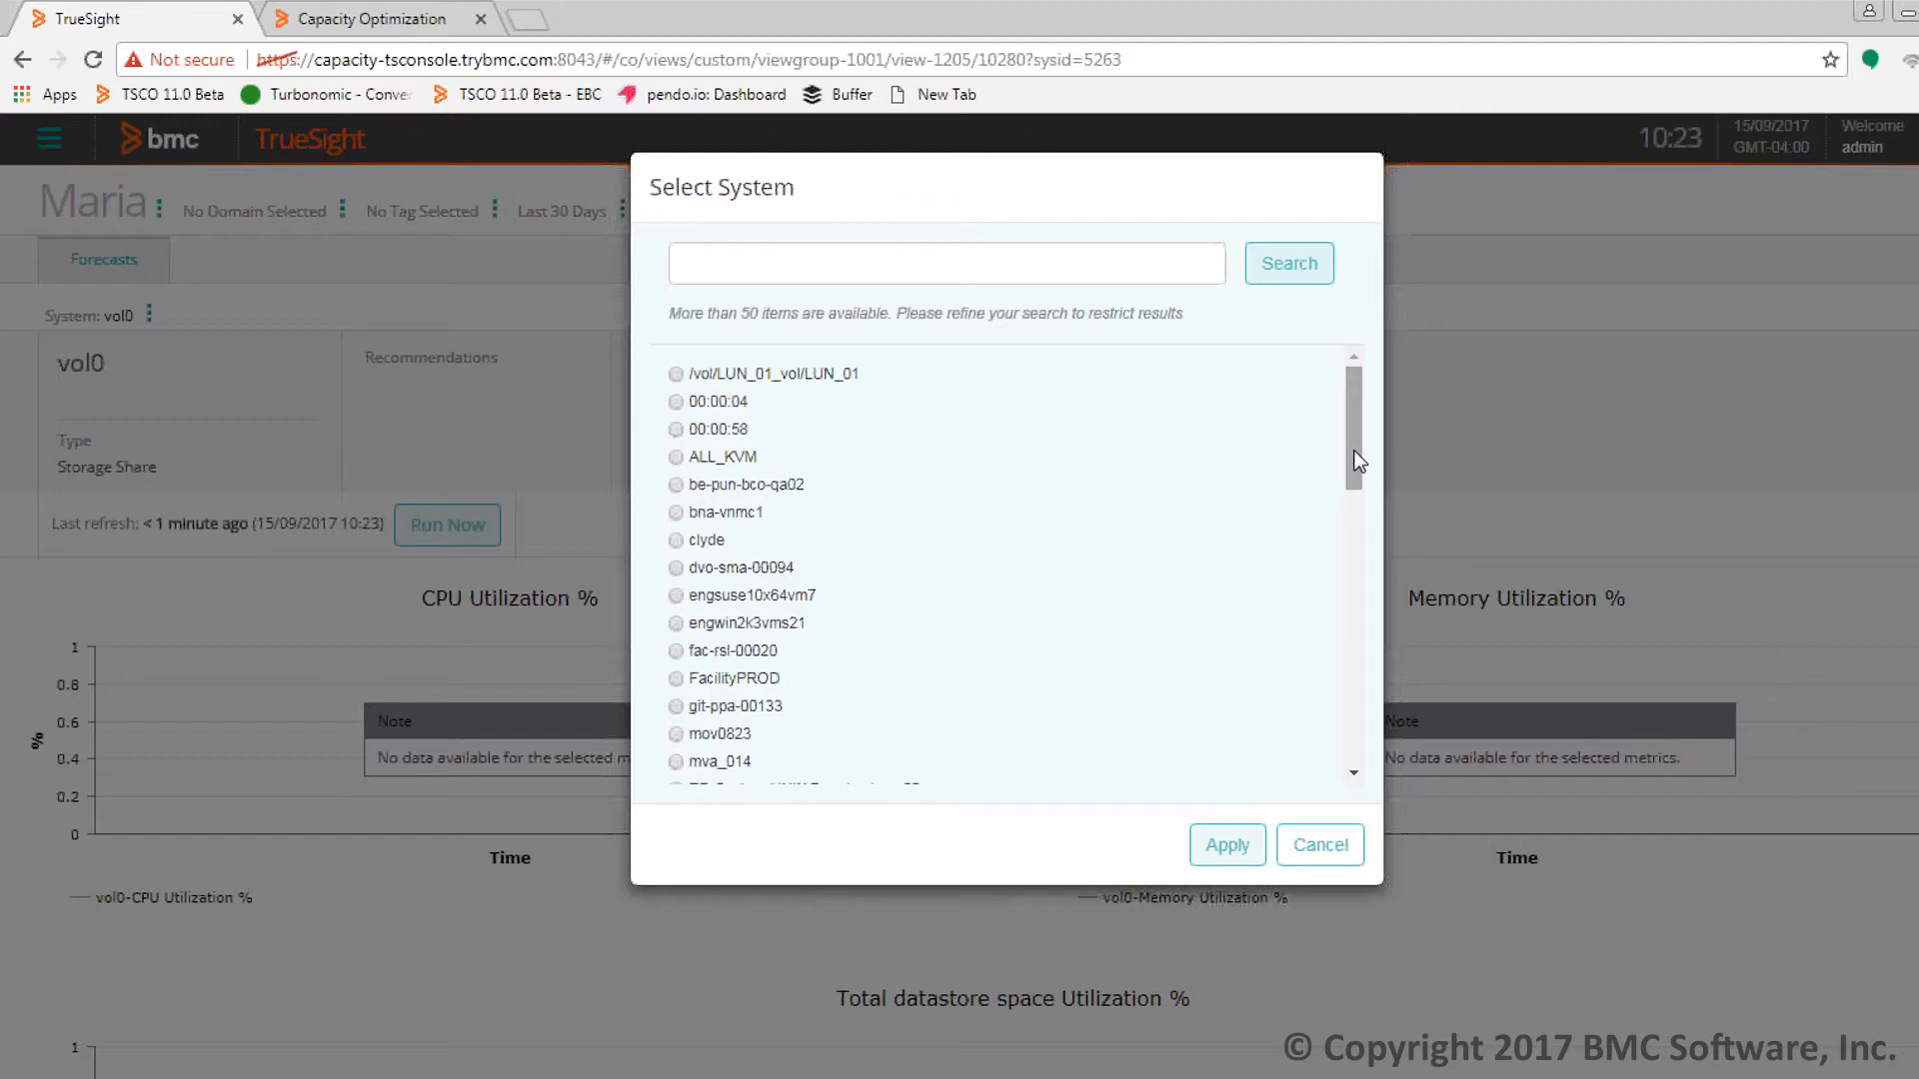
{"action": "left_click_drag", "start_coordinate": [1353, 451], "coordinate": [1335, 672]}
{"action": "left_click", "coordinate": [748, 262]}
{"action": "type", "text": "Cluster"}
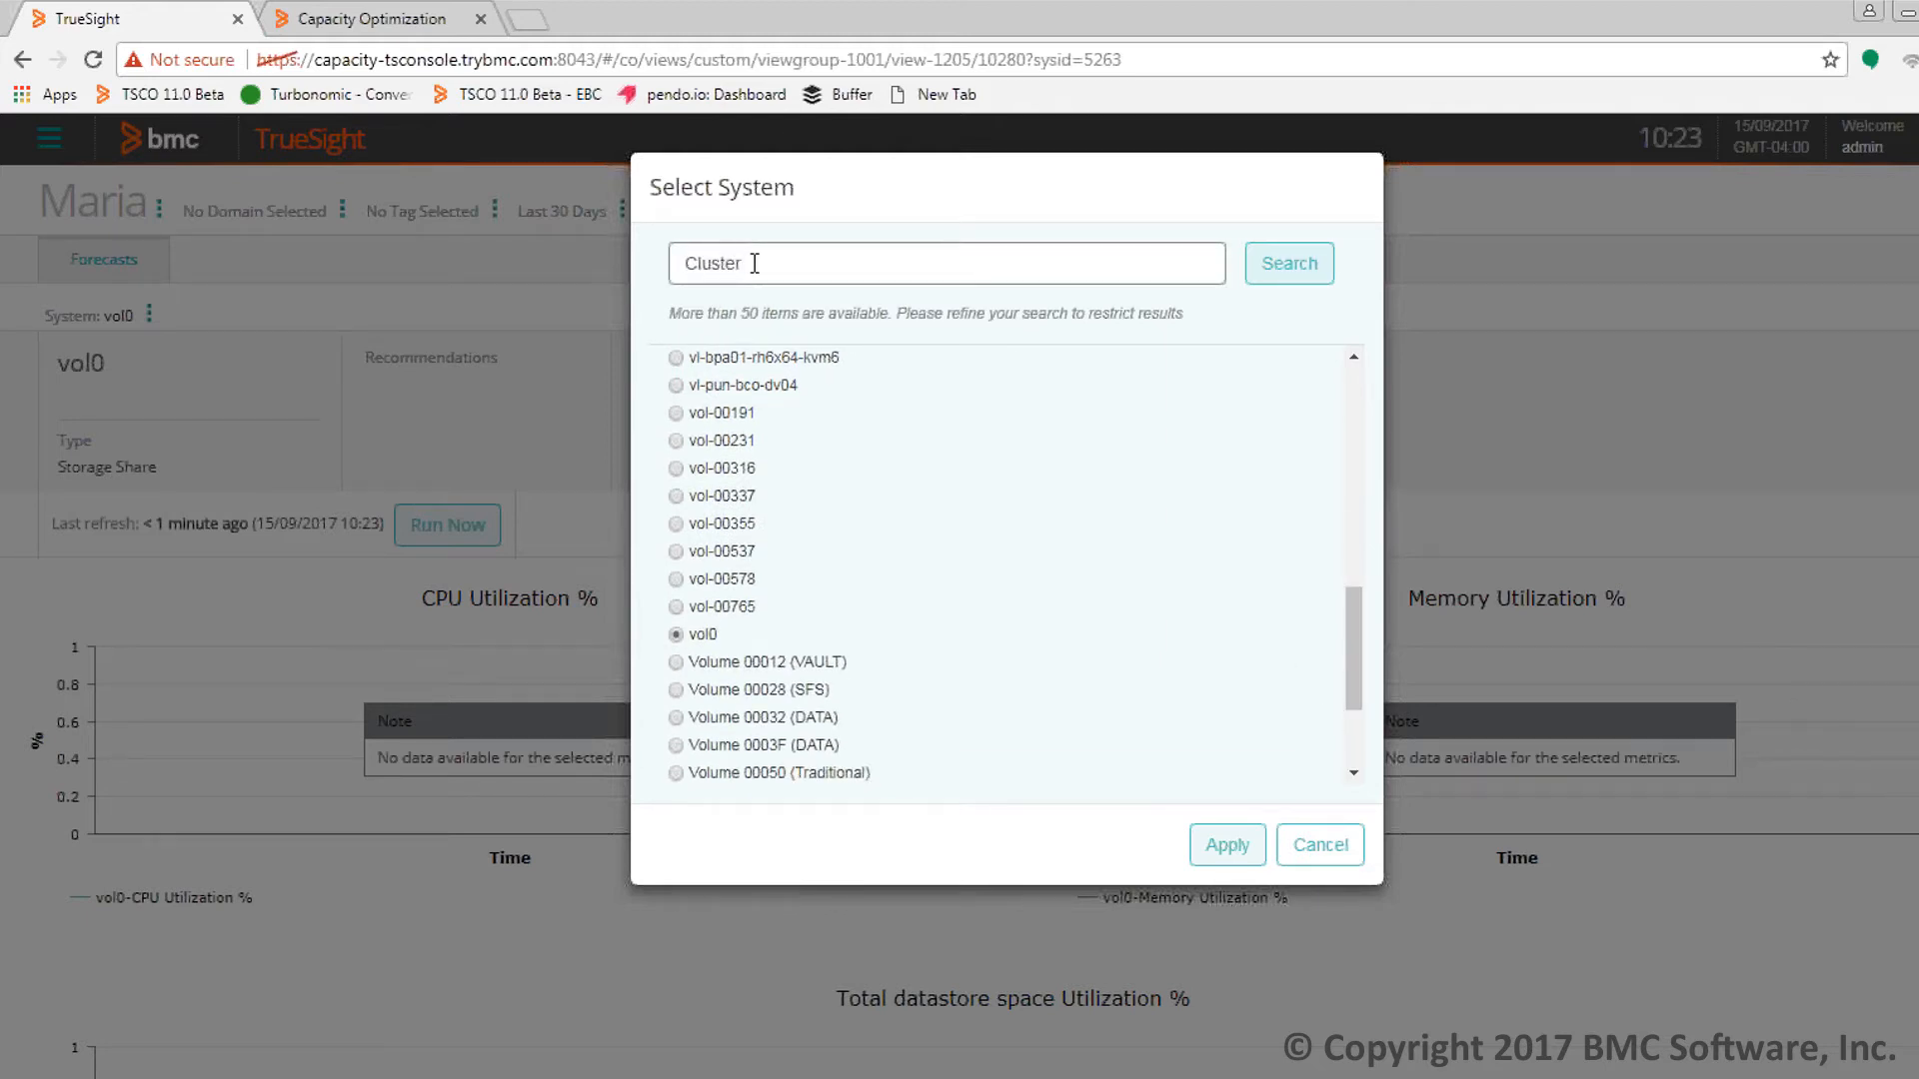
{"action": "left_click", "coordinate": [1279, 268]}
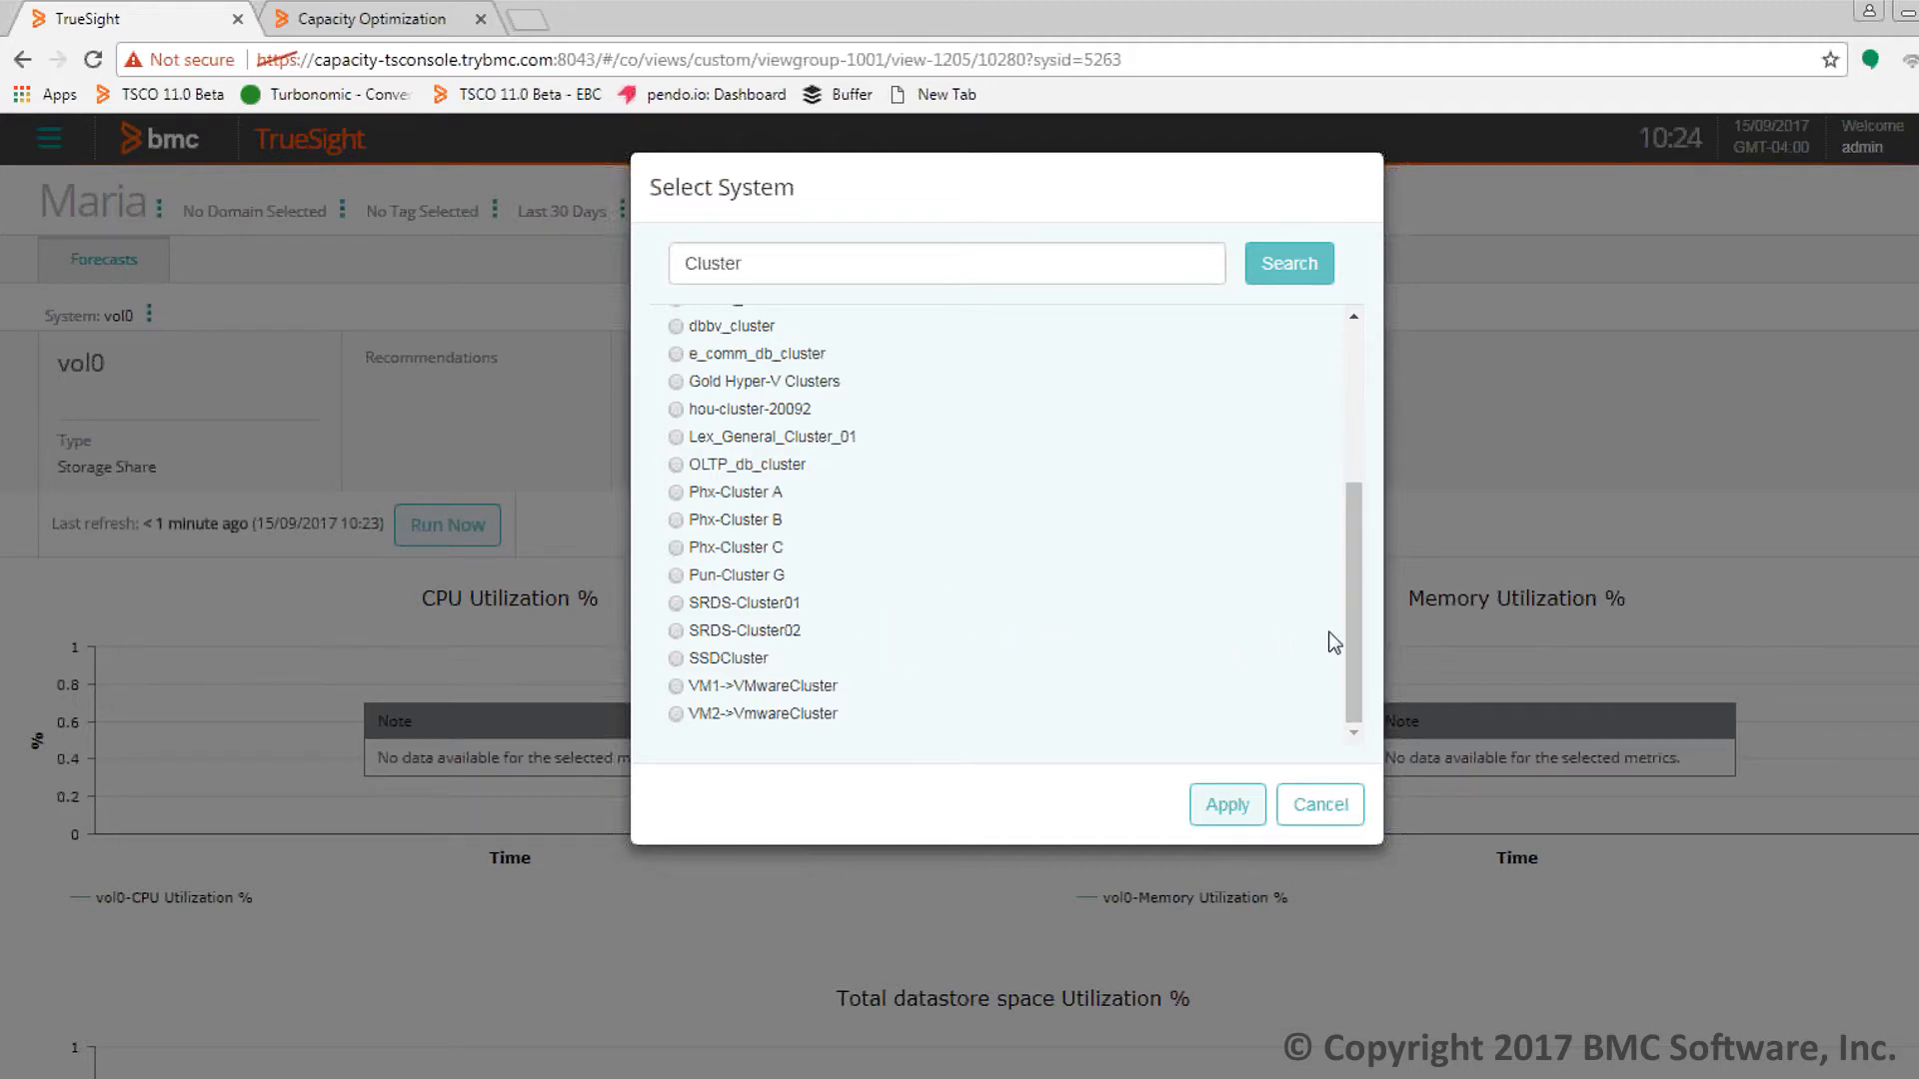
{"action": "left_click", "coordinate": [679, 520]}
{"action": "left_click", "coordinate": [1229, 808]}
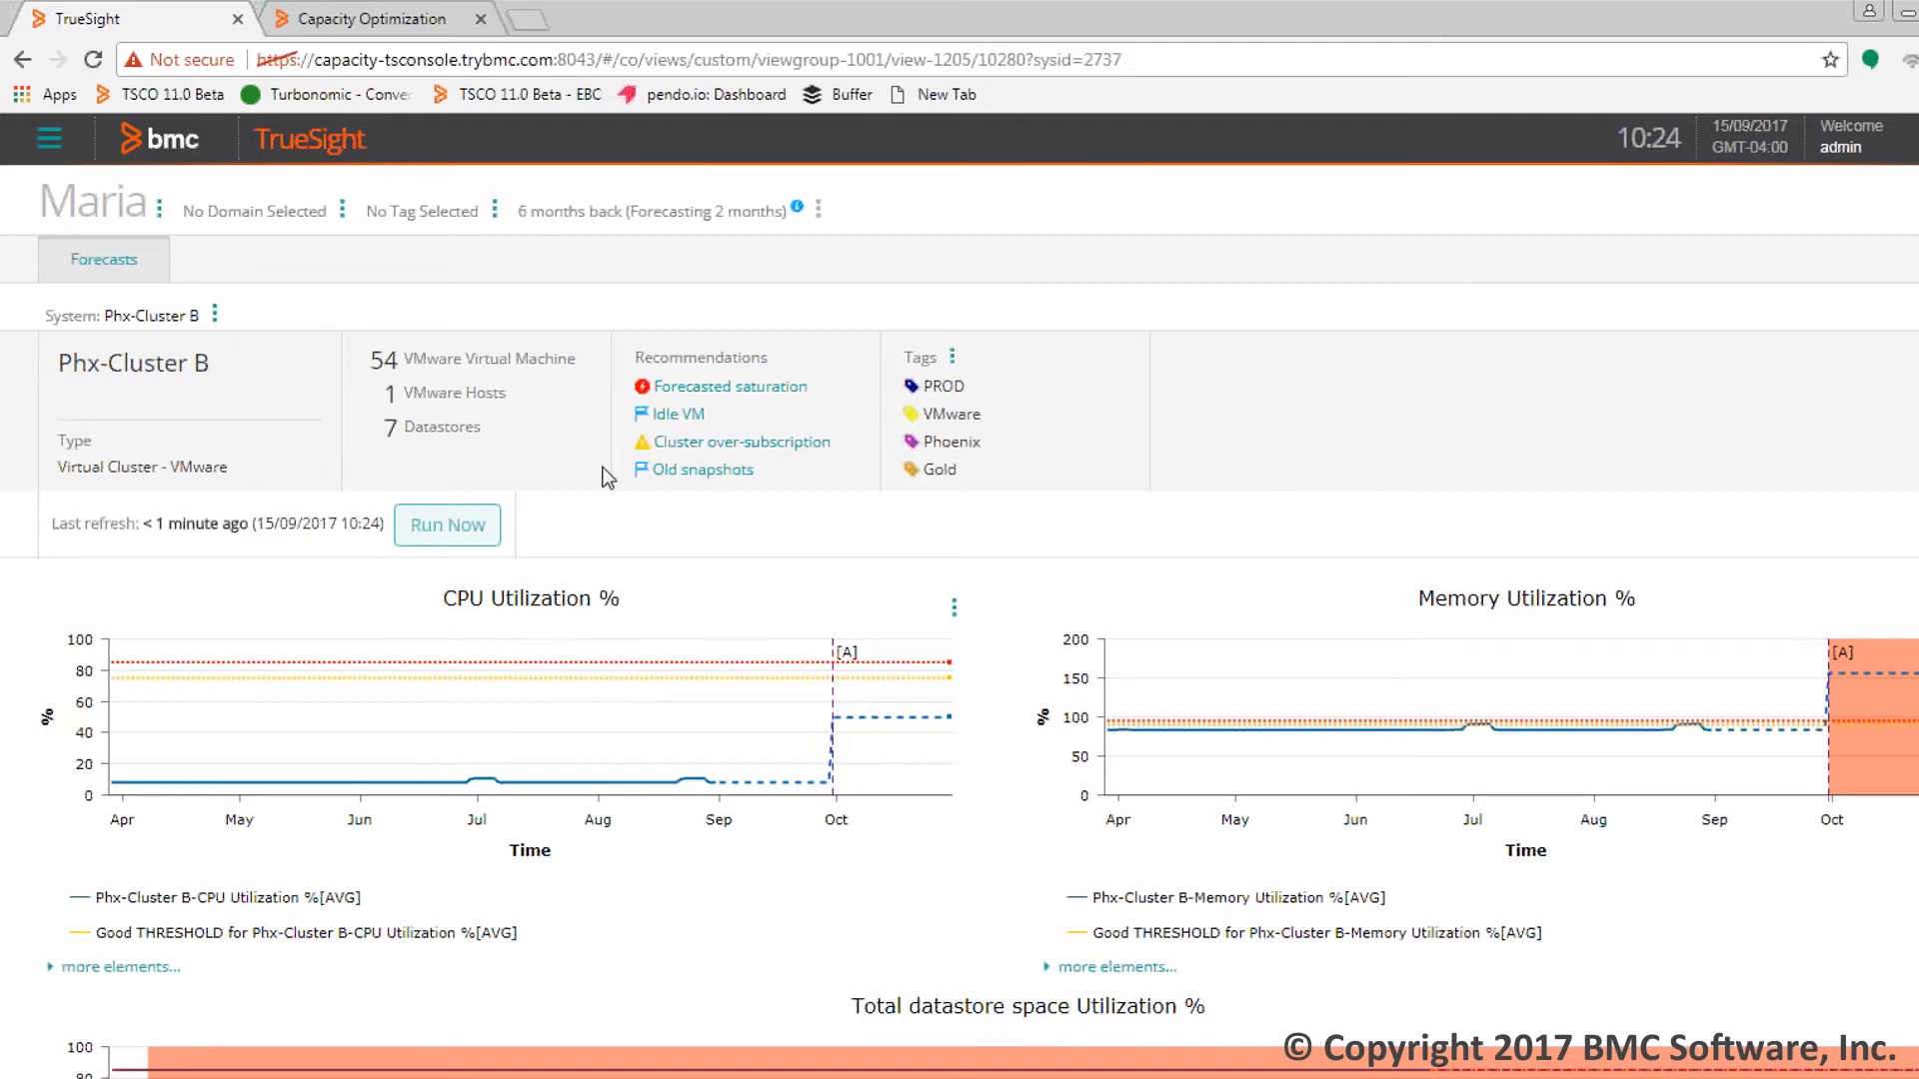
Run the forecast again to recalculate the Phx-Cluster B charts
{"action": "left_click", "coordinate": [462, 526]}
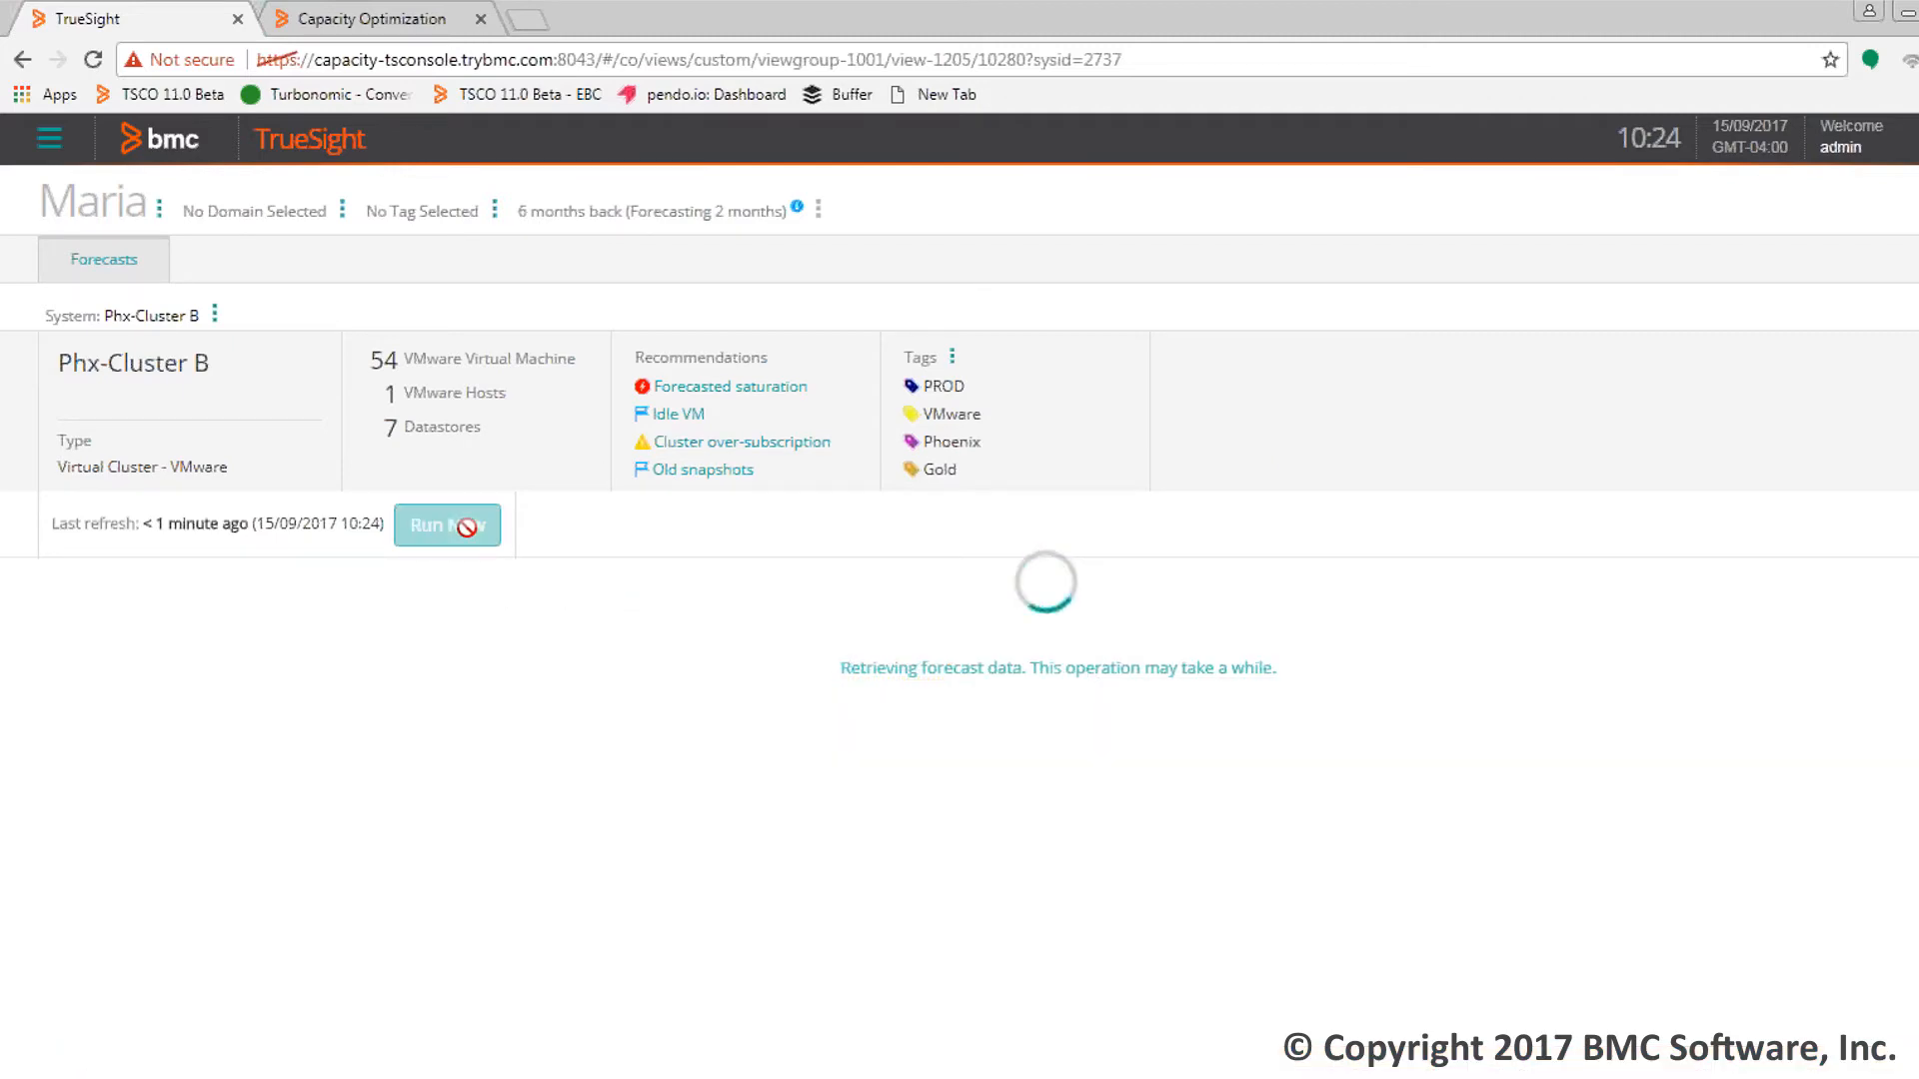